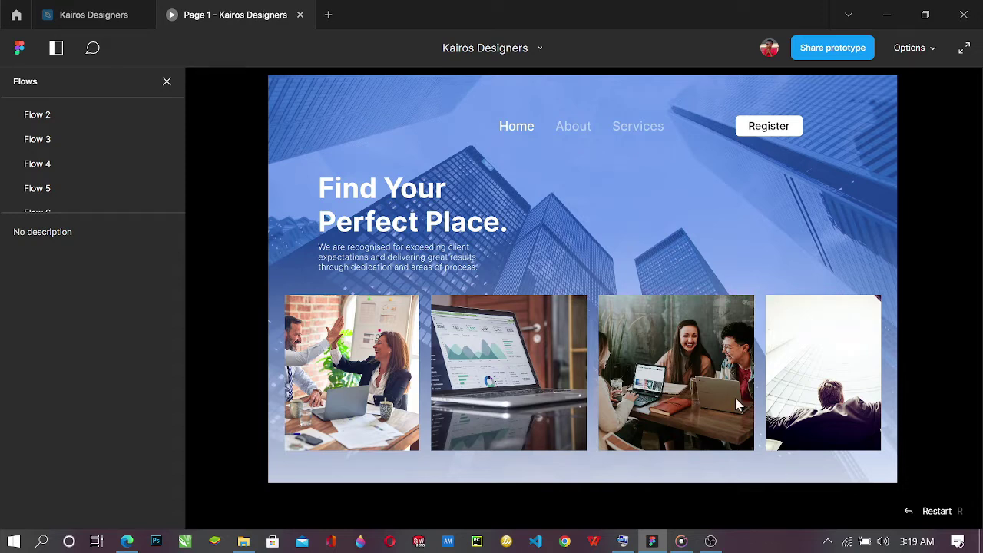
Drag the business photo carousel left and right in the prototype preview to confirm it scrolls
left_click_drag(735, 397, 642, 408)
left_click_drag(499, 419, 737, 413)
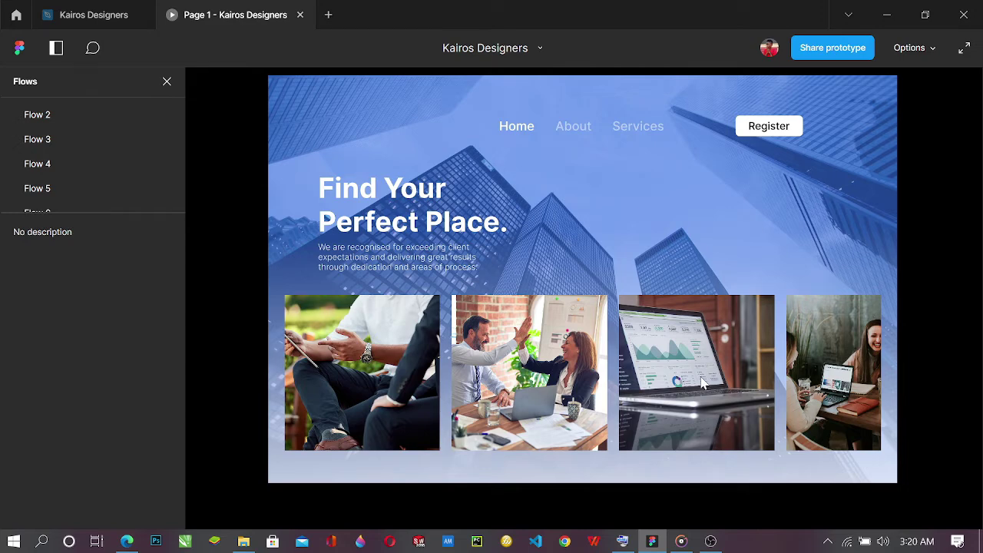
left_click_drag(701, 382, 409, 417)
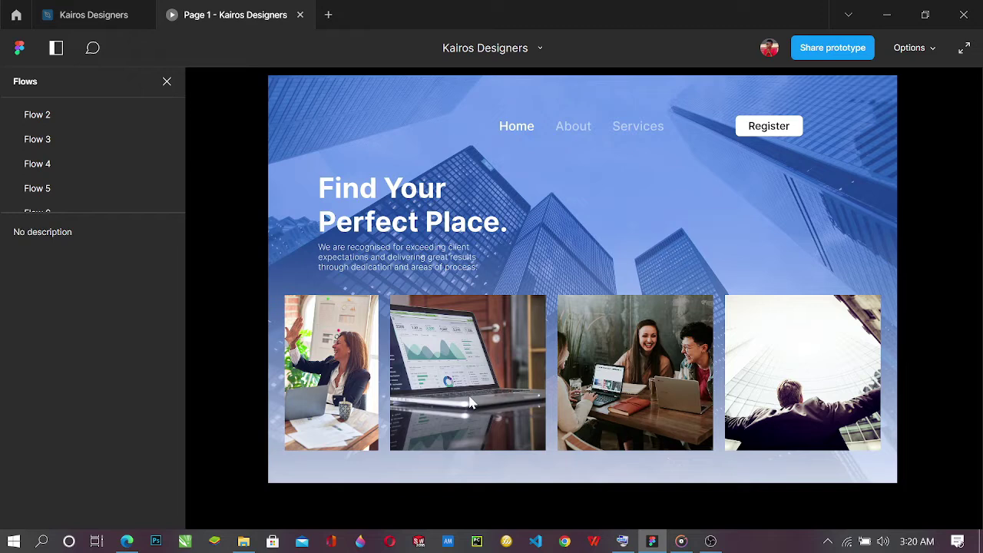
left_click_drag(470, 401, 715, 393)
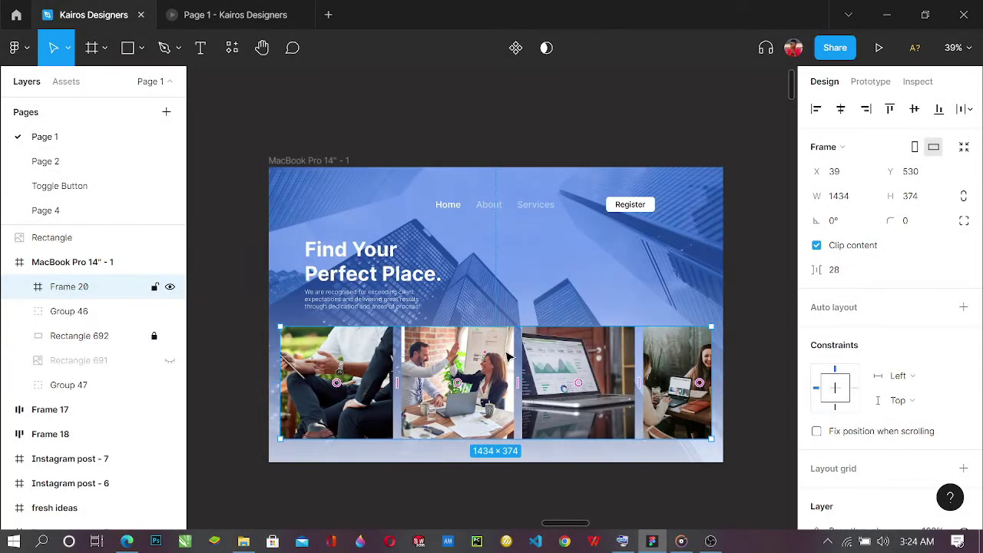
Delete Frame 20, the photo strip, from the landing page
scroll(513, 344, "up", 1)
scroll(513, 344, "down", 1)
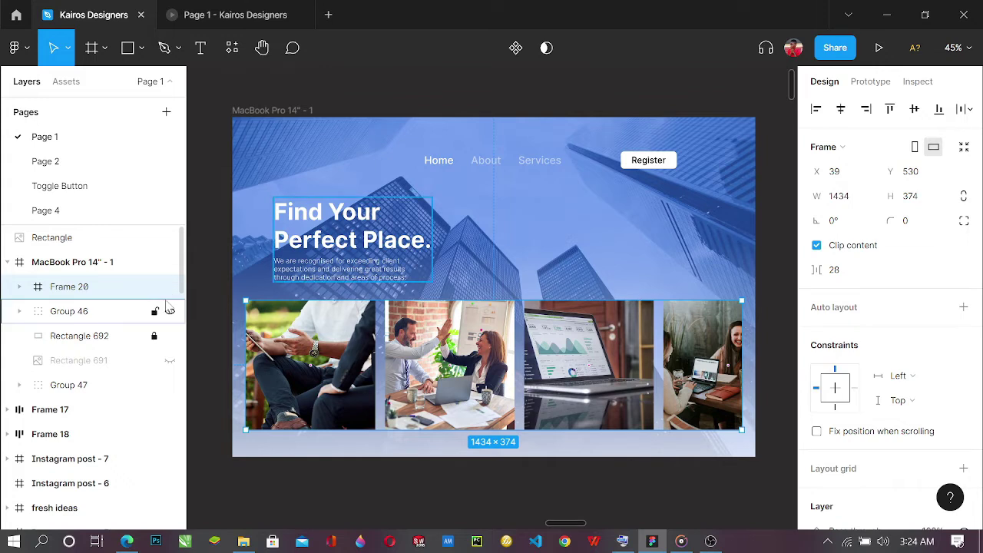
key("Delete")
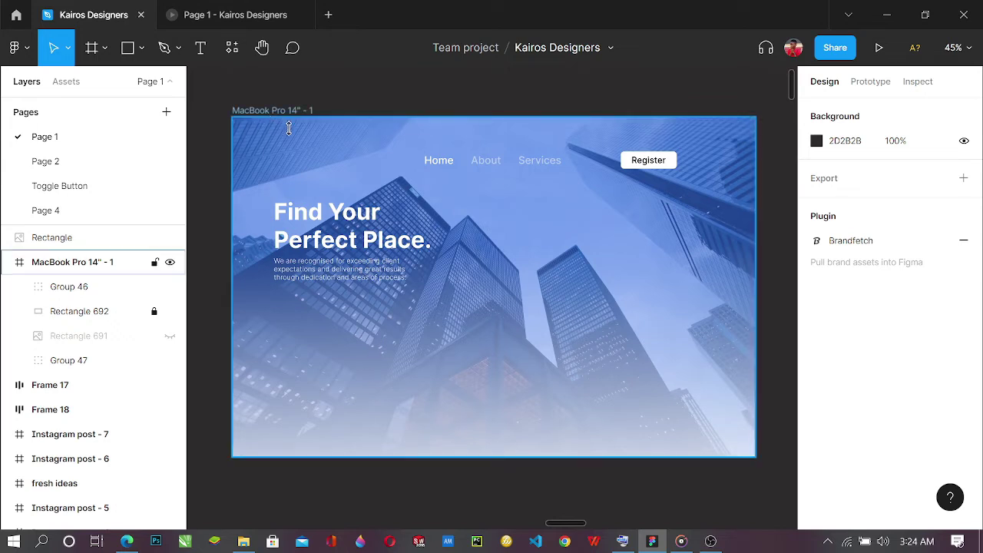
Select the MacBook Pro 14" - 1 frame and inspect its background image fill settings
left_click(289, 164)
scroll(860, 461, "down", 3)
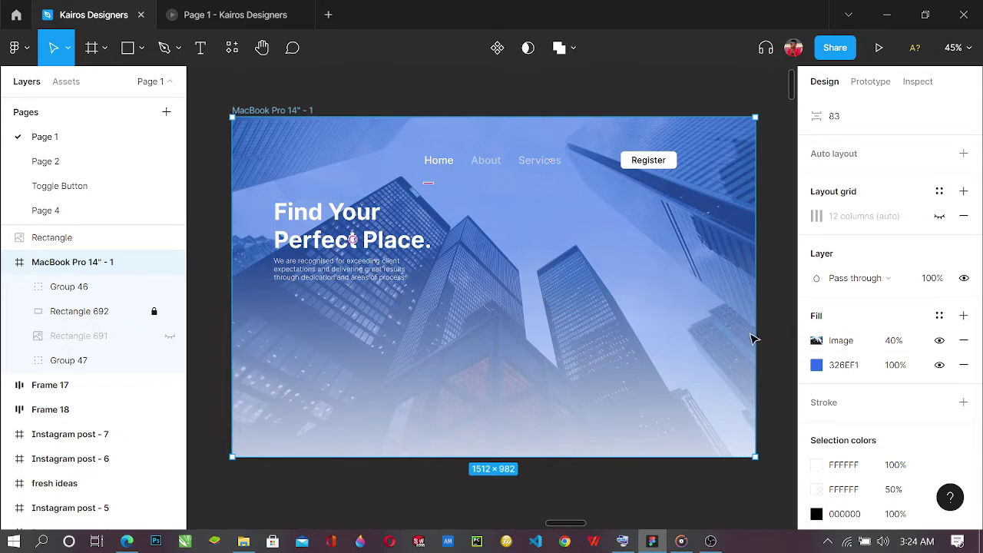
left_click(817, 340)
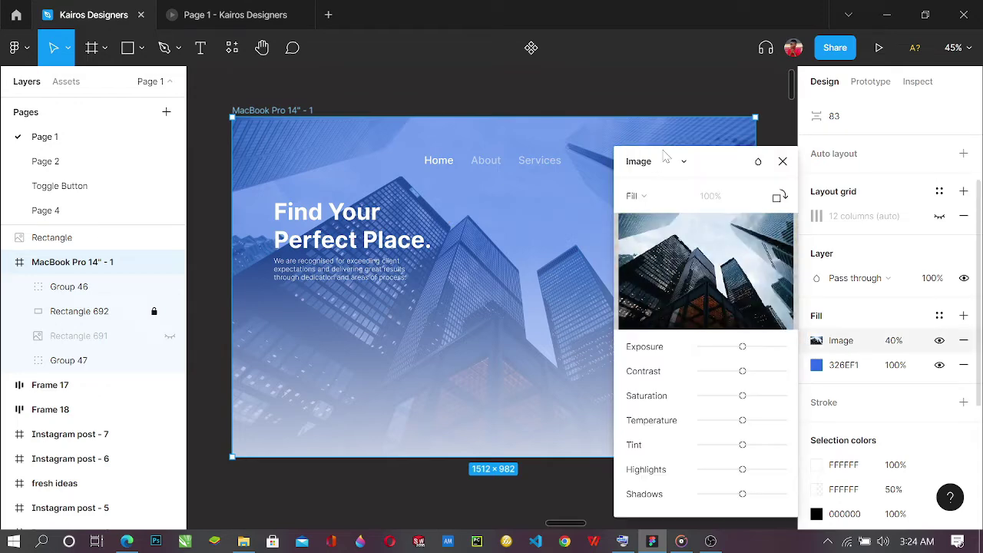
left_click(782, 163)
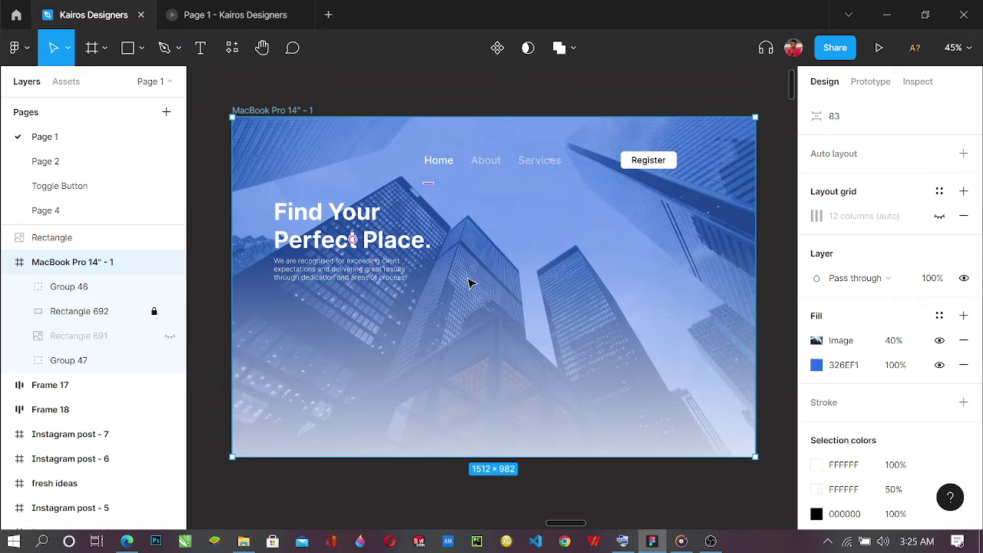
scroll(445, 434, "down", 1)
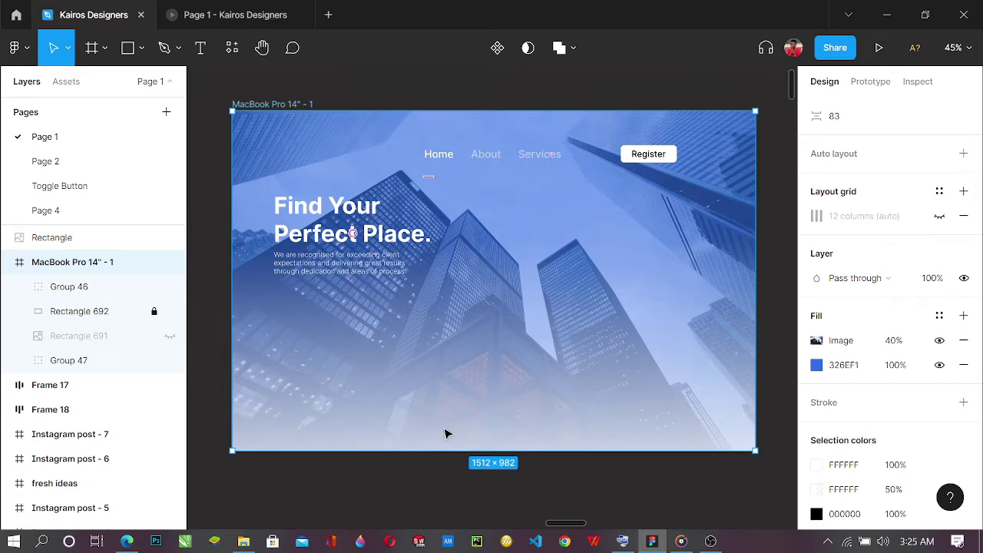
scroll(445, 434, "down", 5)
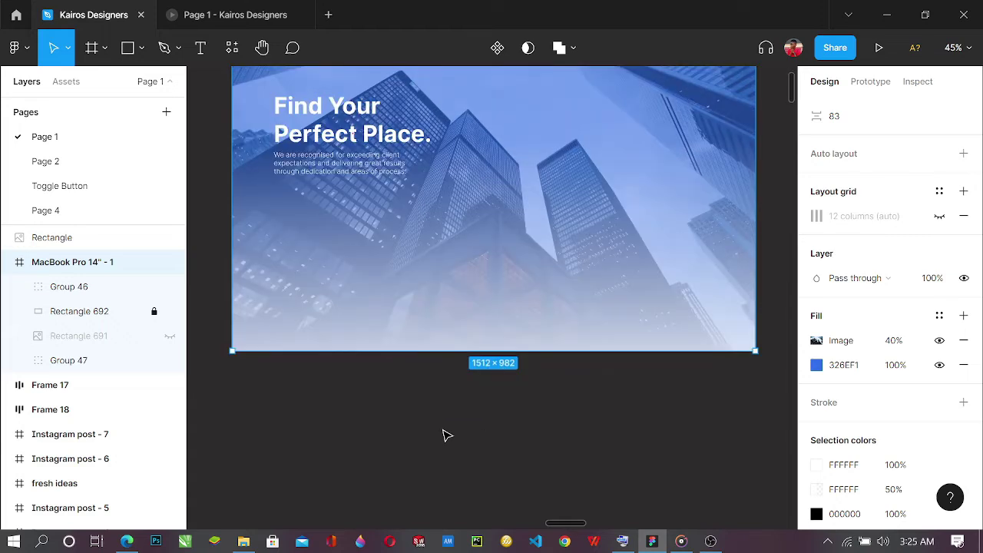
scroll(384, 427, "down", 1)
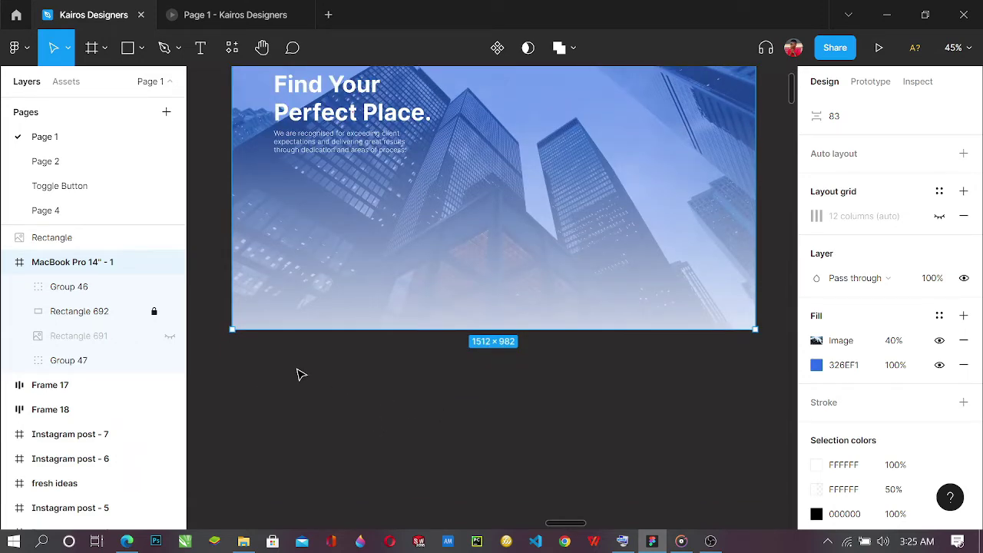
scroll(308, 371, "up", 5)
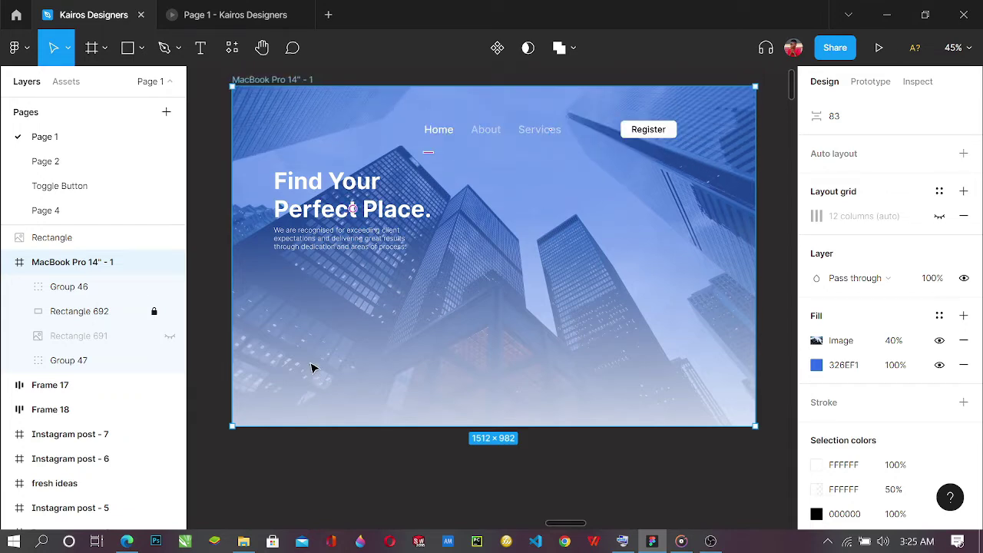
scroll(311, 369, "down", 8)
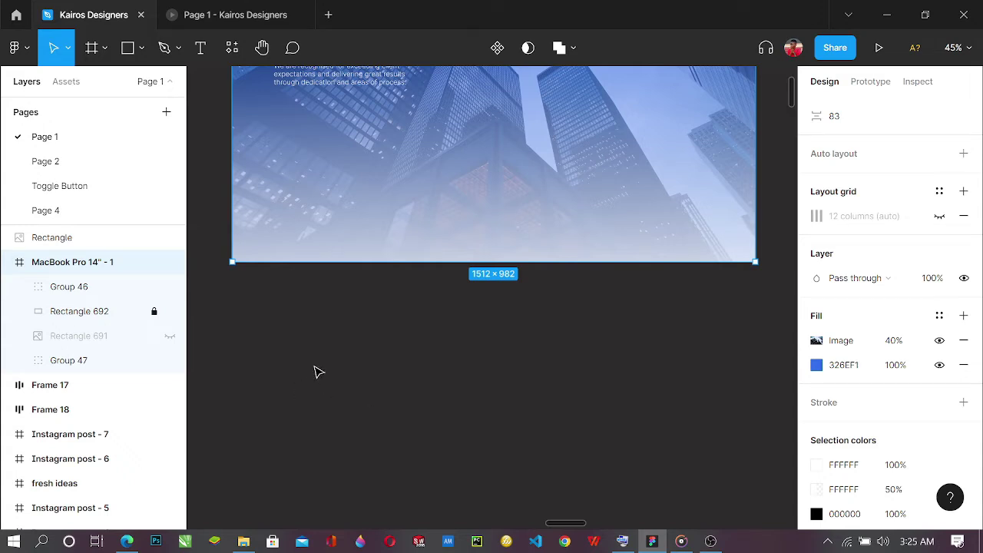
Create an Instagram post frame from the Social media presets, scaled to 863×863, below the landing page
key("f")
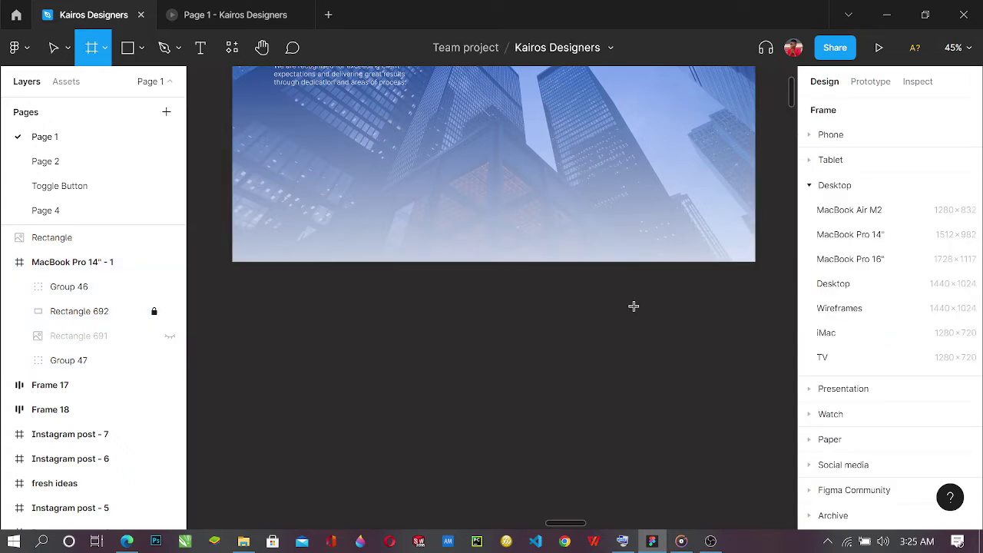
scroll(849, 367, "down", 1)
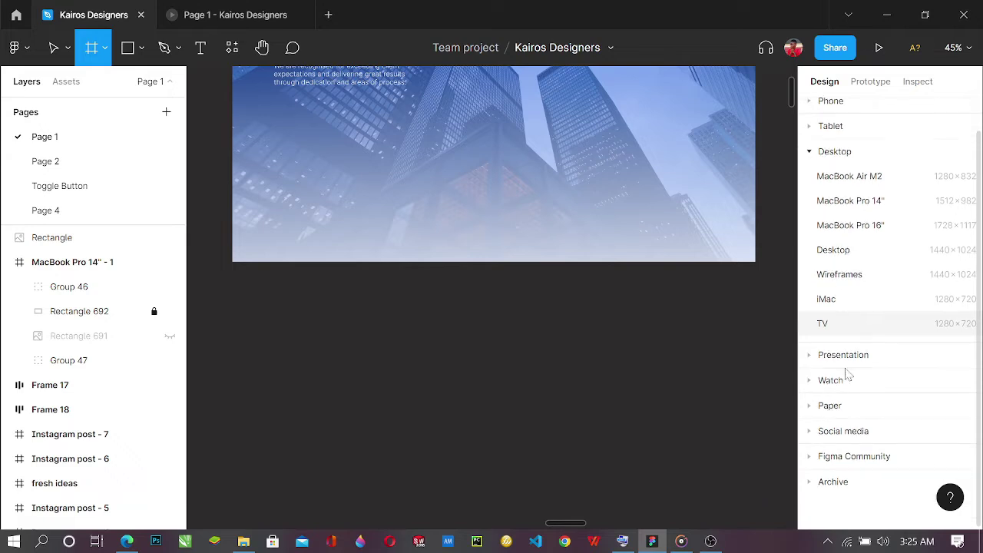
left_click(817, 430)
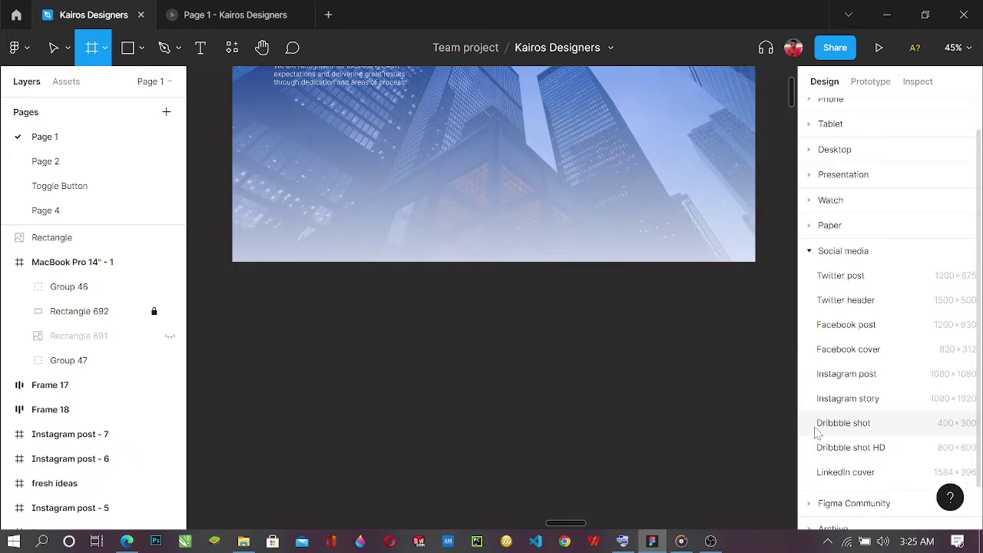
left_click(847, 374)
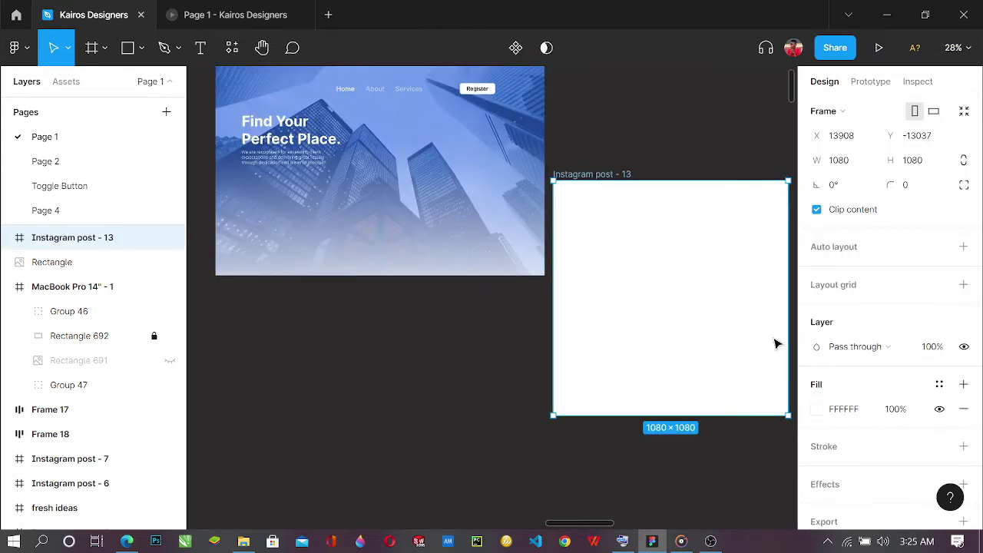
left_click_drag(682, 308, 430, 435)
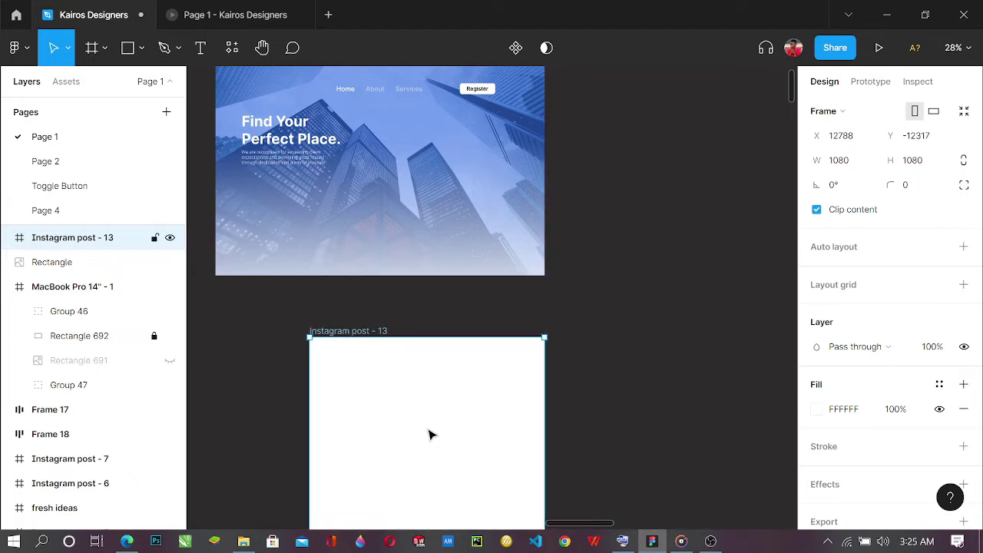
scroll(487, 413, "down", 1)
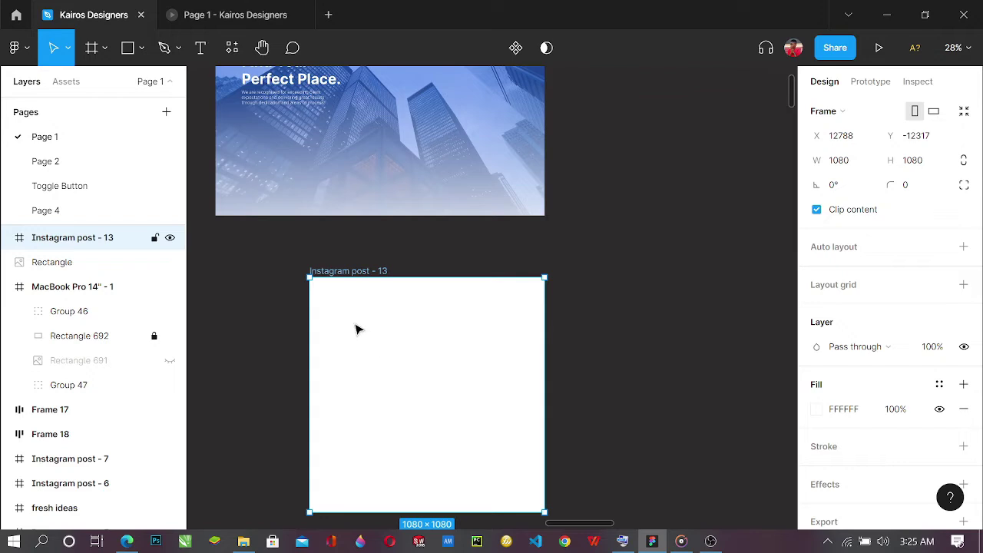
key("k")
left_click_drag(303, 275, 358, 328)
left_click_drag(441, 393, 376, 331)
left_click_drag(375, 376, 379, 382)
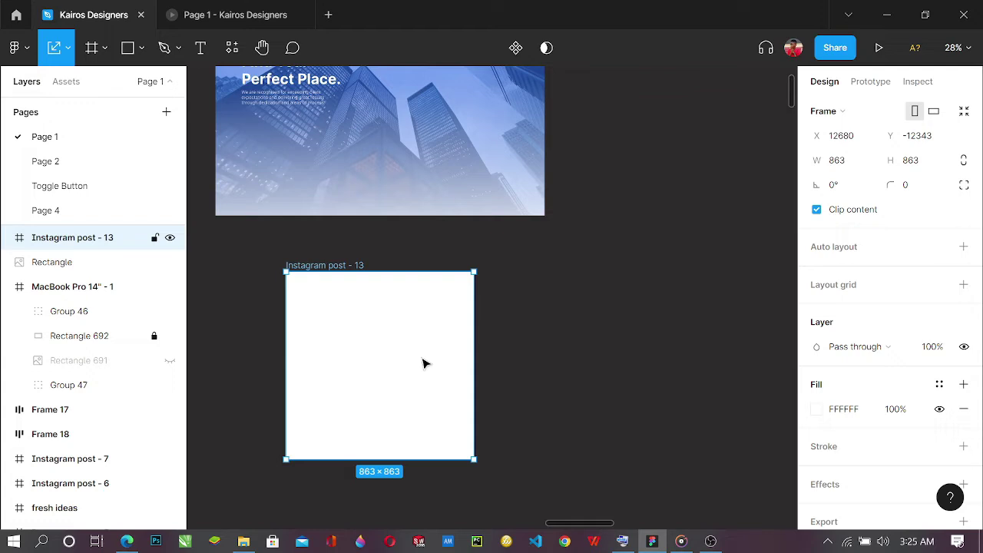
Duplicate it into five frames, Instagram post - 13 to 17, in a row
key("ctrl+d")
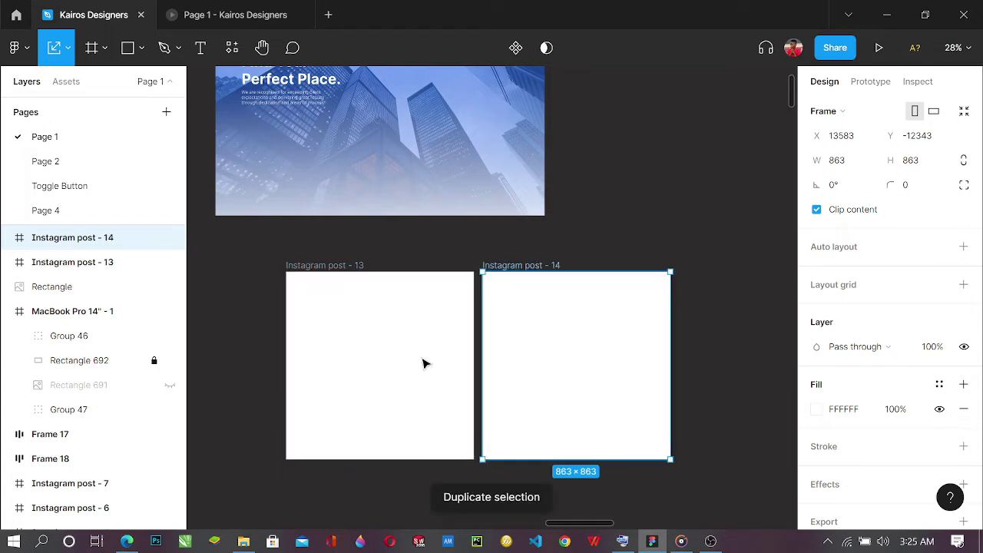
key("ctrl+d")
key("ctrl+d")
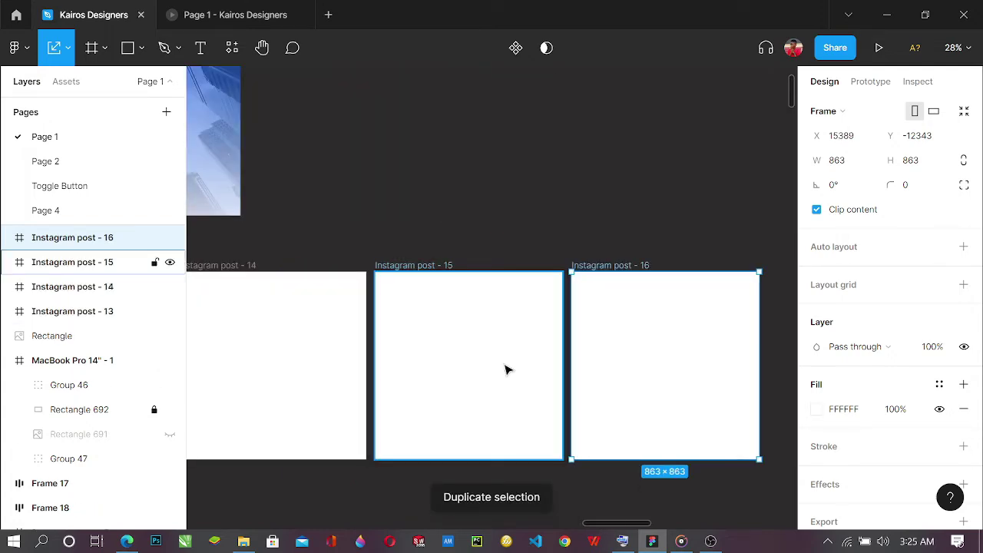
scroll(540, 376, "down", 2, "ctrl")
scroll(536, 378, "down", 1, "ctrl")
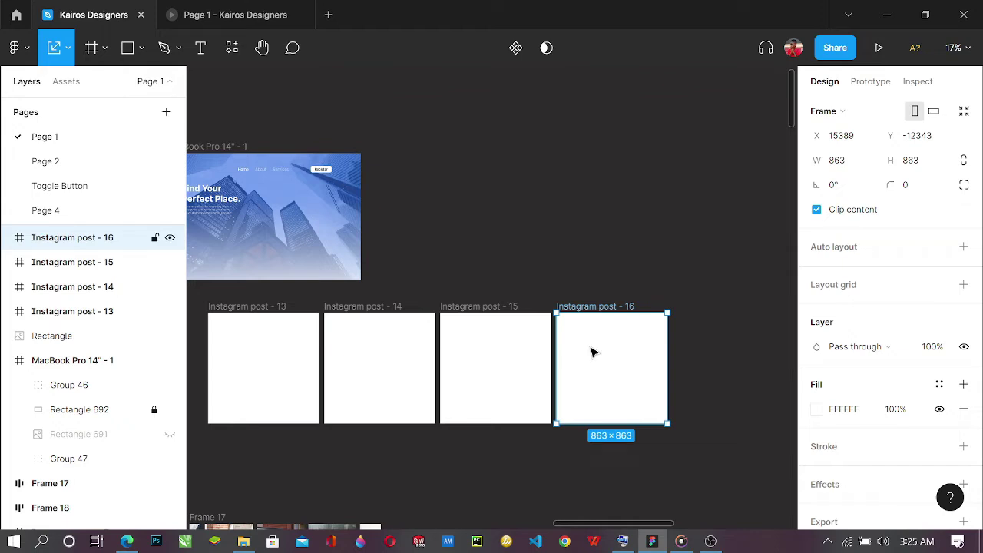
key("ctrl+d")
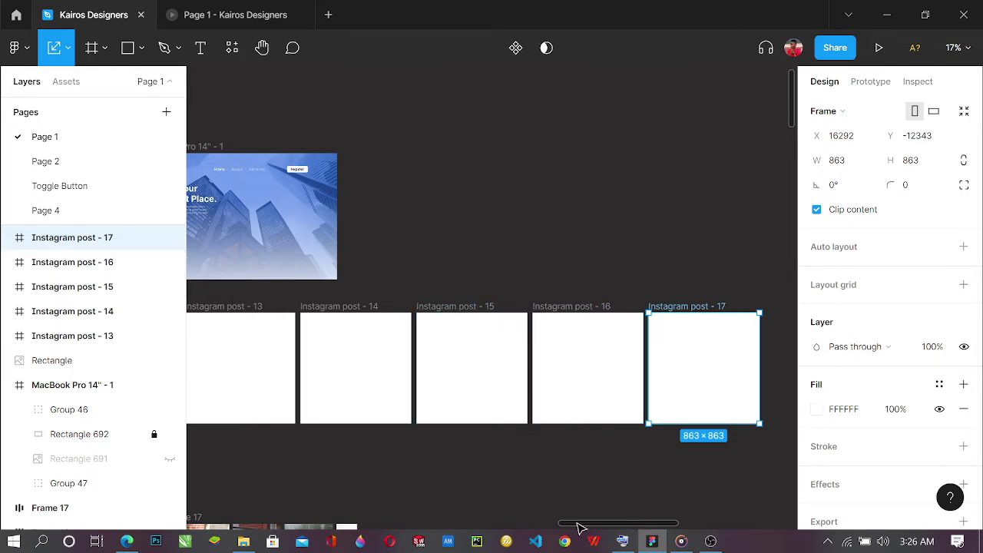
left_click_drag(579, 526, 573, 527)
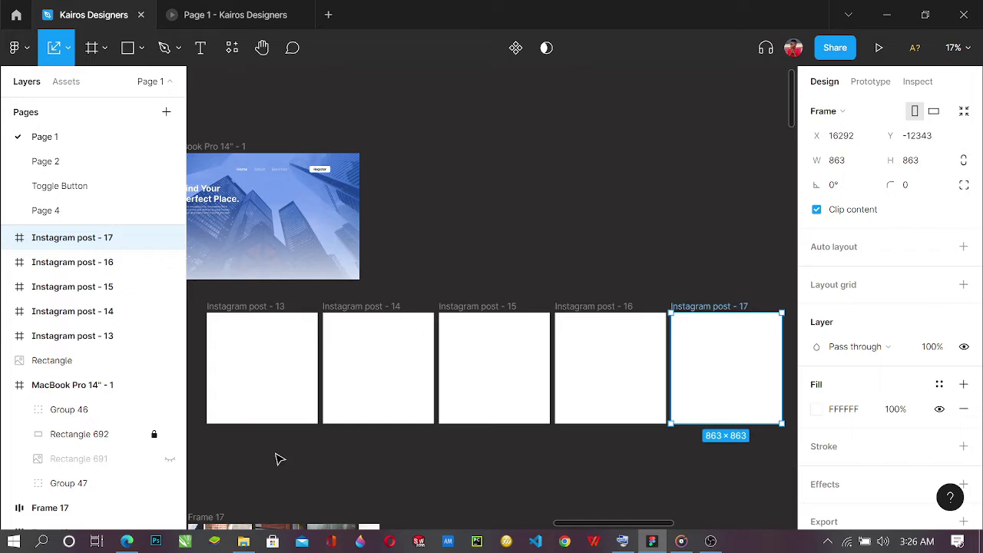
left_click_drag(275, 451, 738, 371)
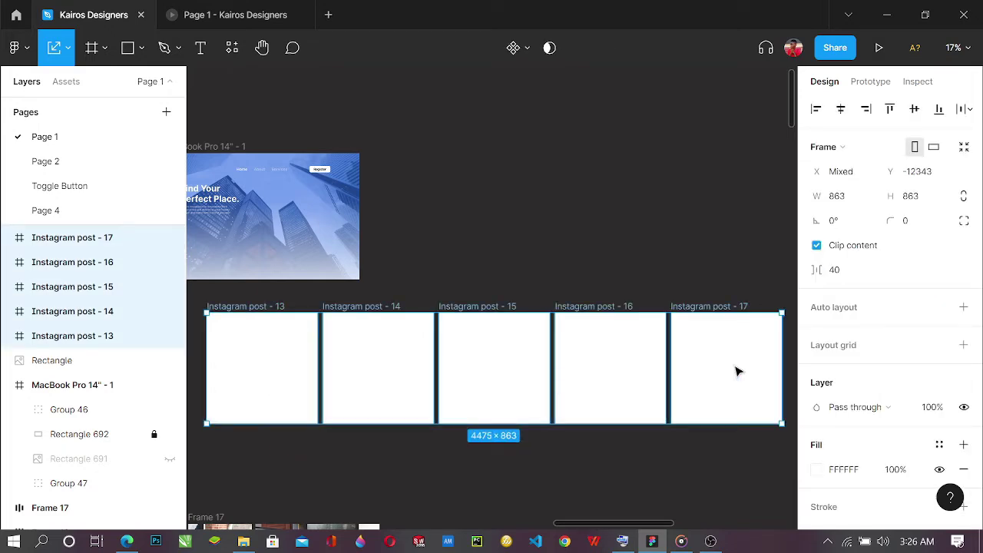
left_click(296, 378)
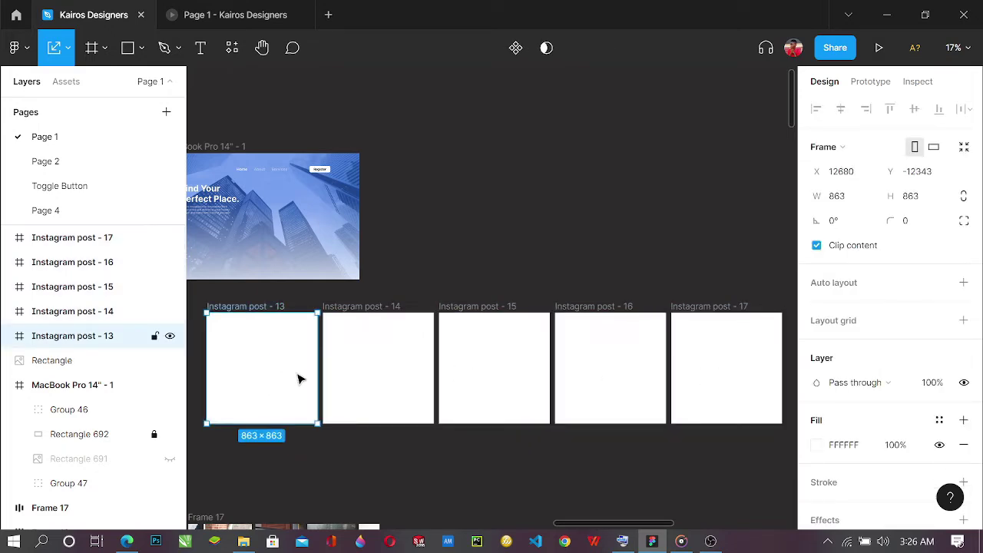
Launch the Unsplash plugin, search 'business', and fill Instagram post - 13 with the laptop photo
right_click(244, 337)
mouse_move(330, 389)
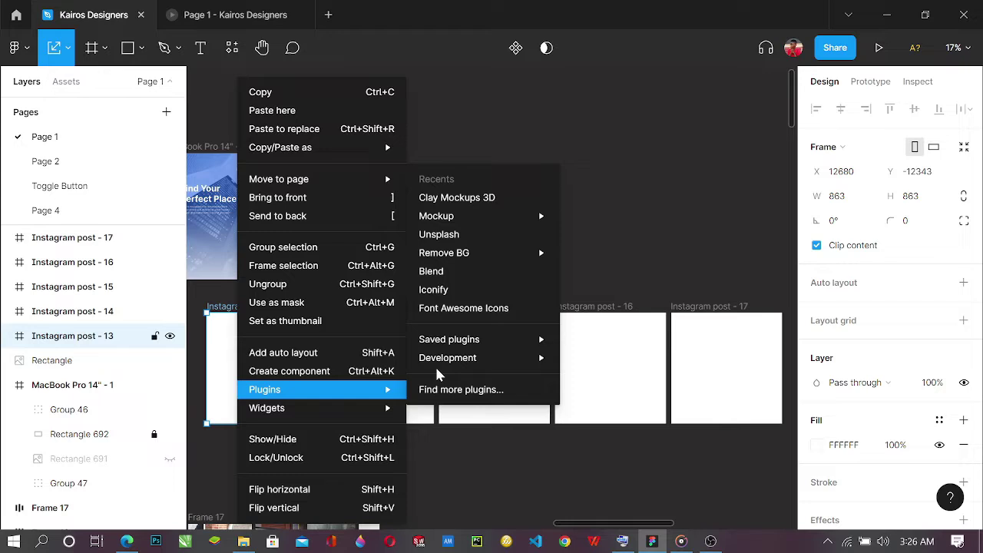
left_click(472, 237)
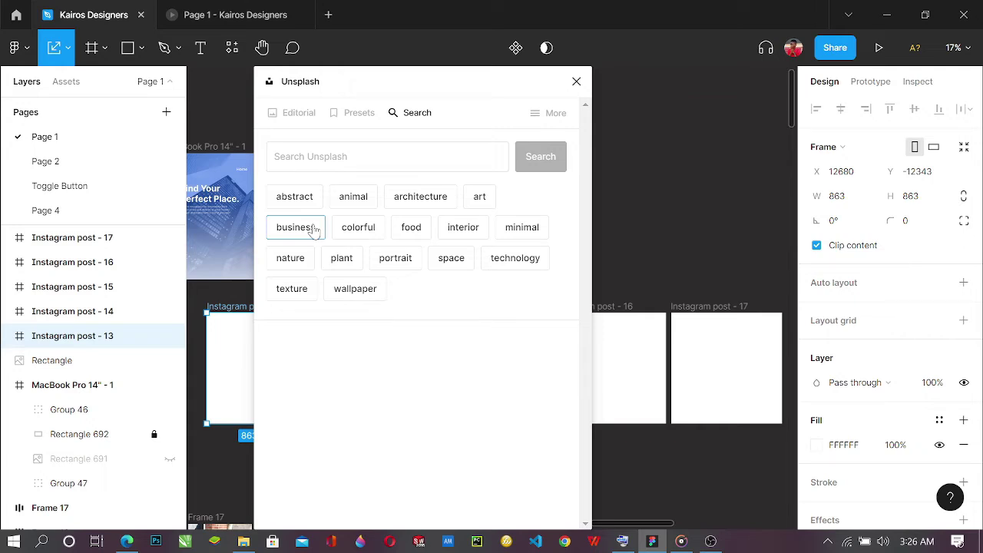
left_click(314, 230)
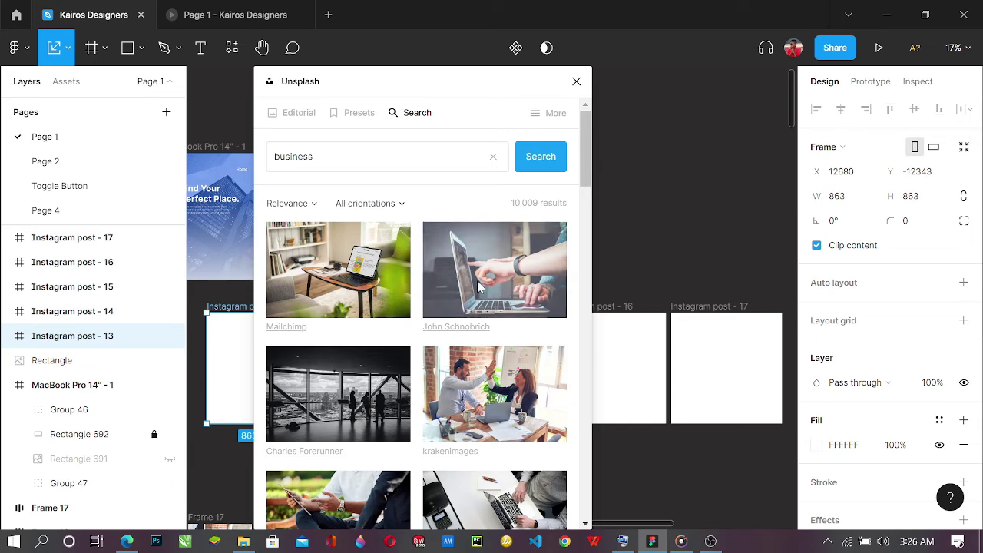
scroll(431, 398, "down", 10)
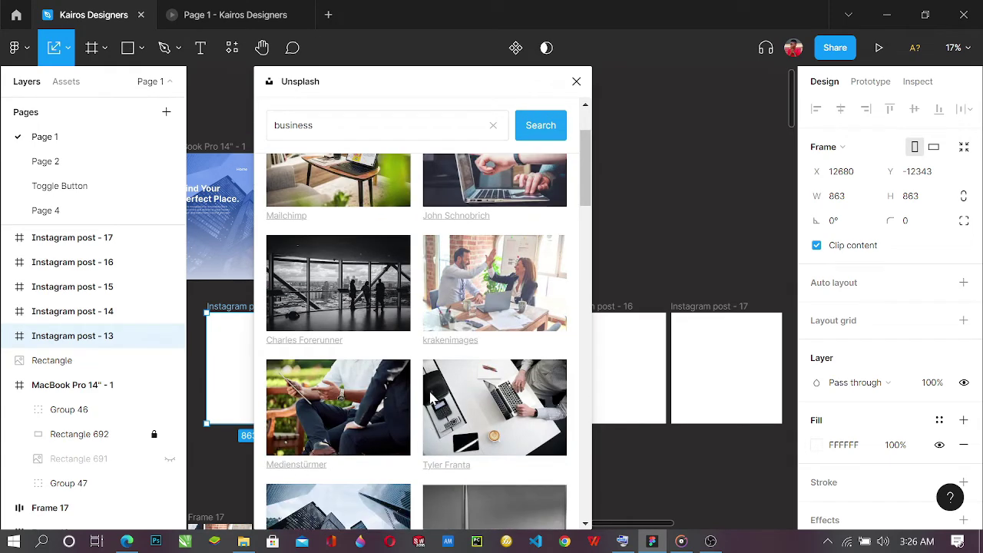
scroll(432, 396, "up", 10)
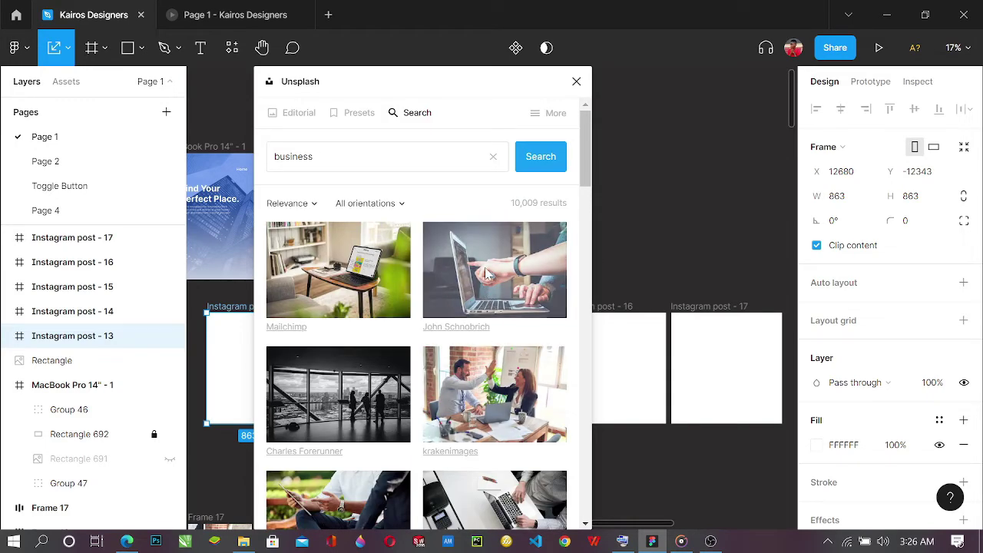
left_click(486, 273)
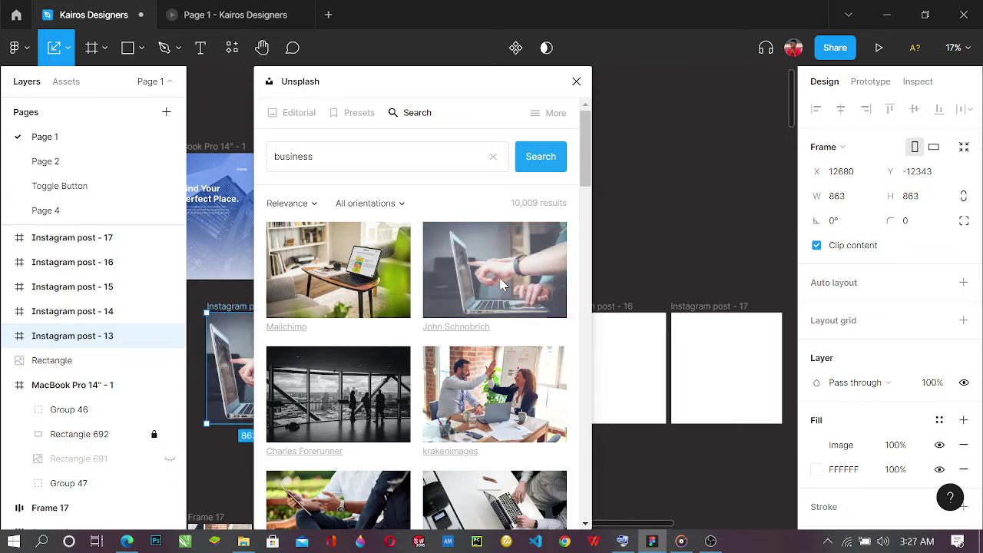
left_click_drag(398, 76, 558, 119)
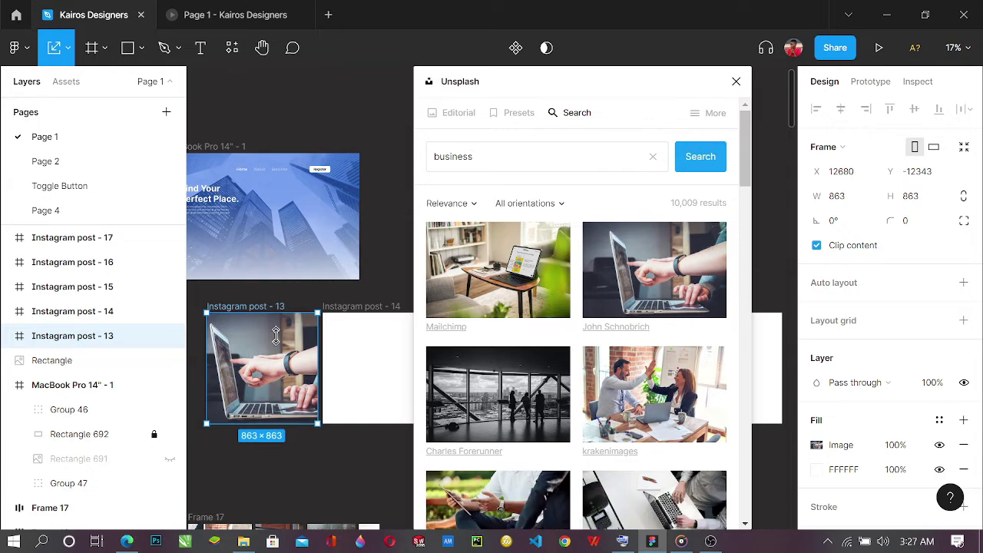
Fill posts 14, 15 and 16 with the overhead desk, laptop dashboard and man-on-phone photos
left_click(384, 323)
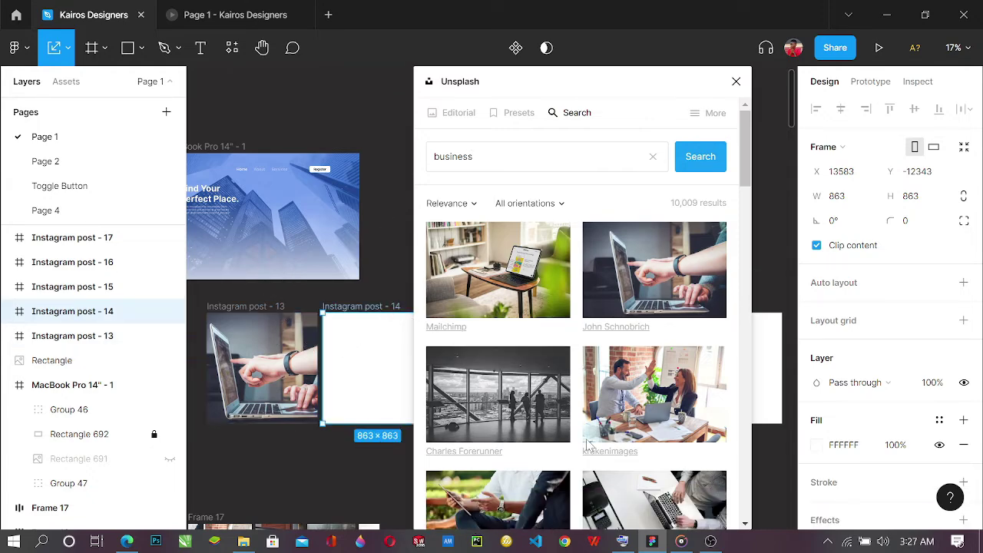
scroll(600, 429, "down", 2)
left_click(600, 428)
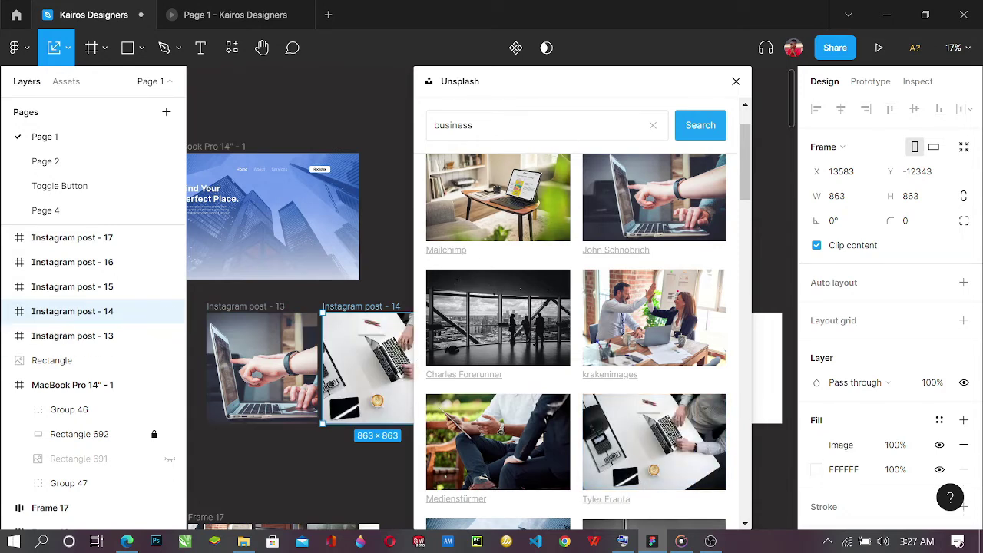
left_click_drag(569, 90, 175, 105)
left_click(500, 323)
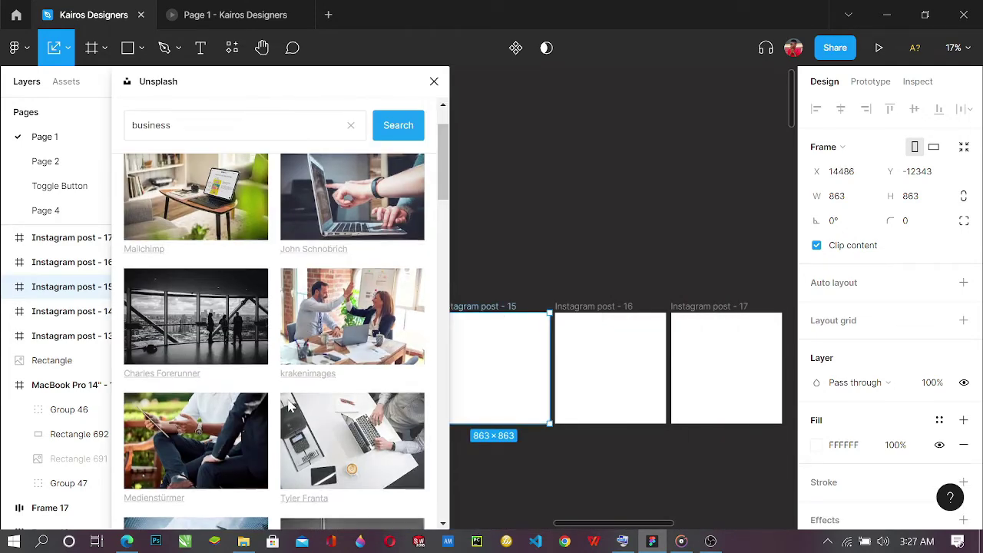
scroll(290, 407, "down", 2)
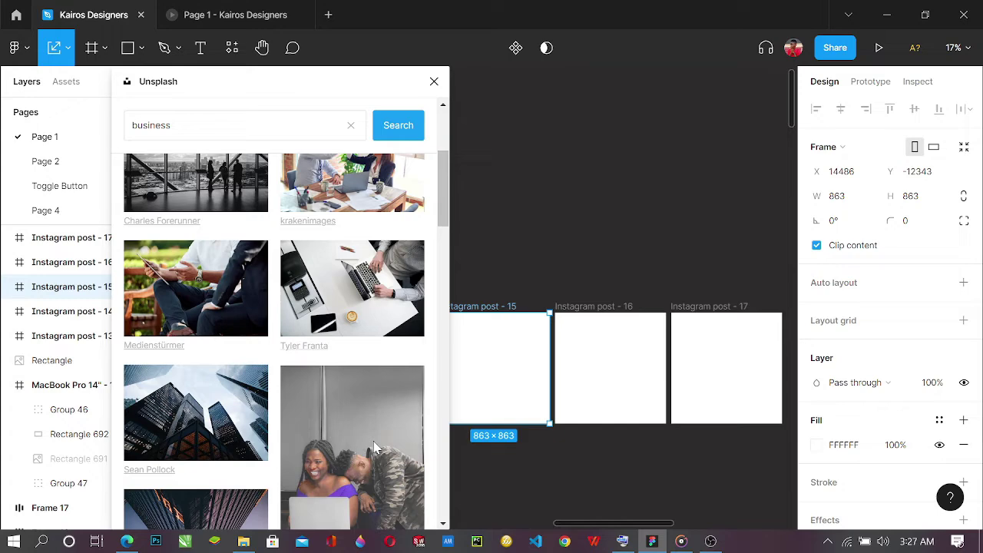
scroll(376, 448, "down", 2)
left_click(366, 476)
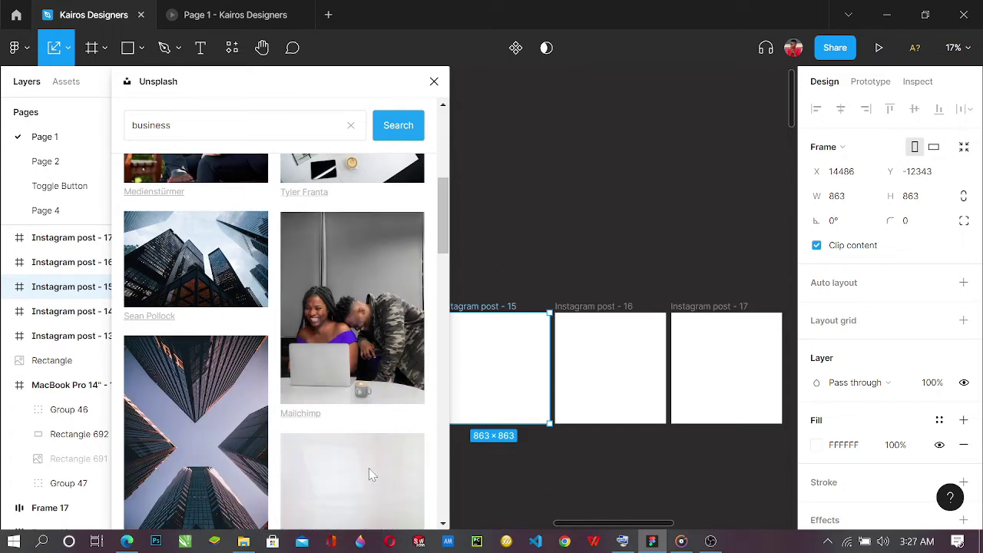
left_click(595, 321)
scroll(242, 344, "down", 4)
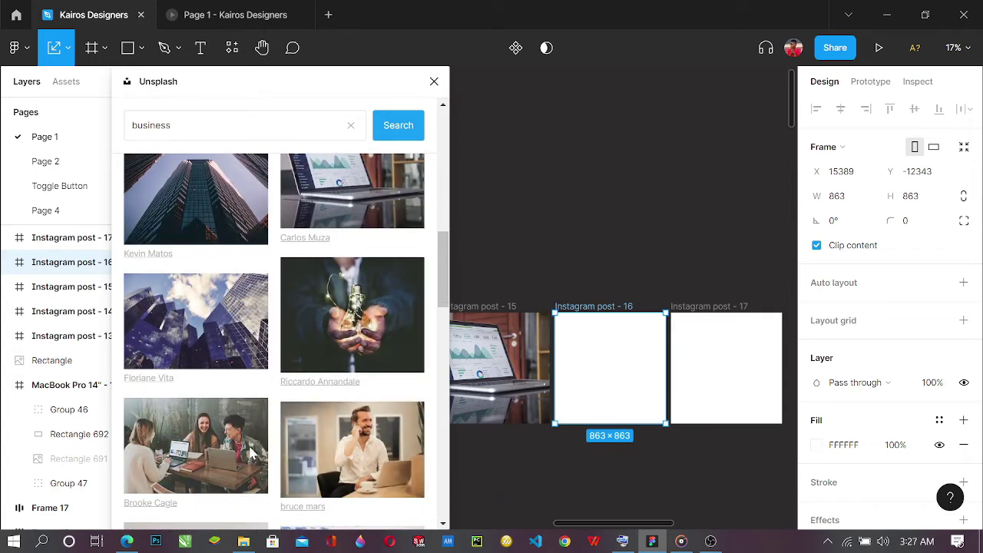
left_click(381, 441)
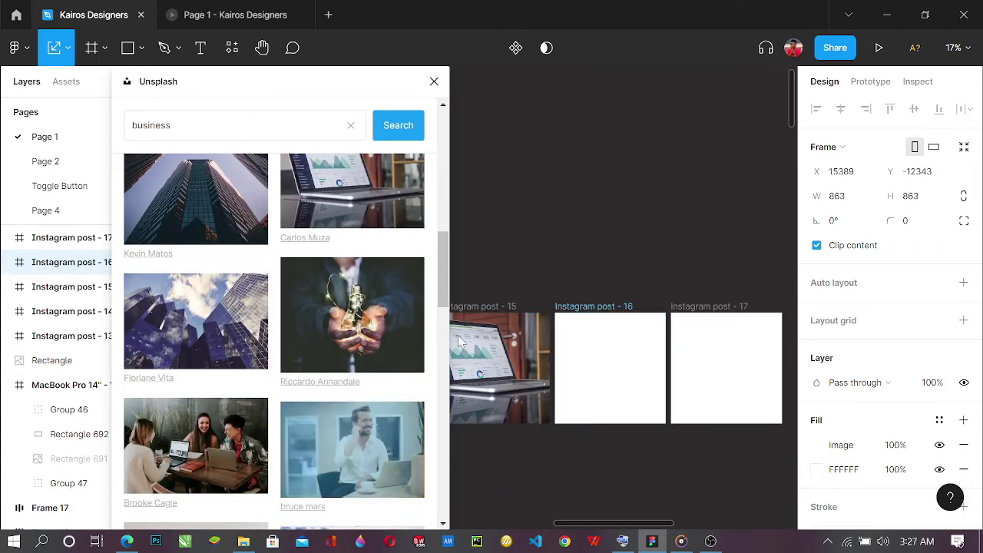
Fill Instagram post - 17 with the suited man photo and close the Unsplash plugin
left_click(710, 314)
scroll(227, 449, "down", 1)
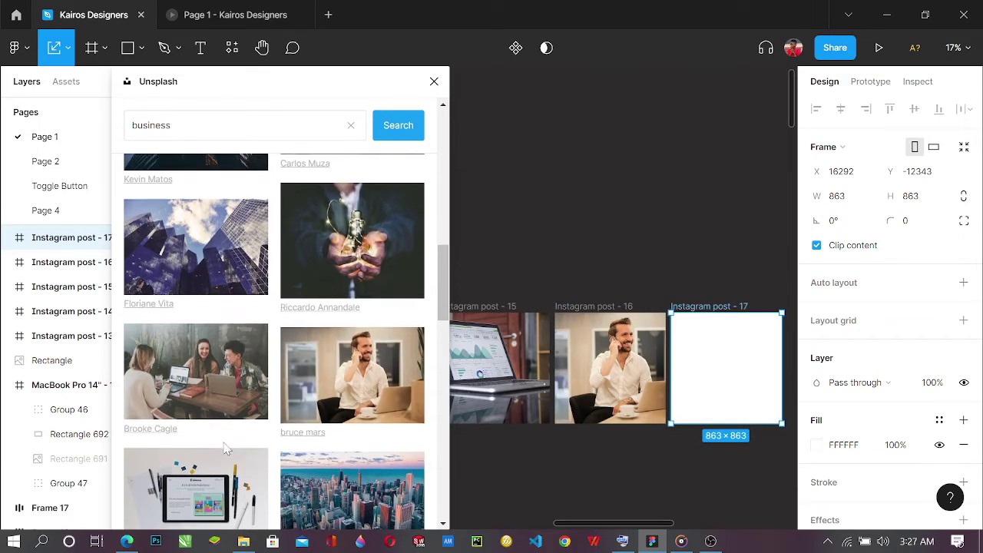
scroll(227, 449, "down", 3)
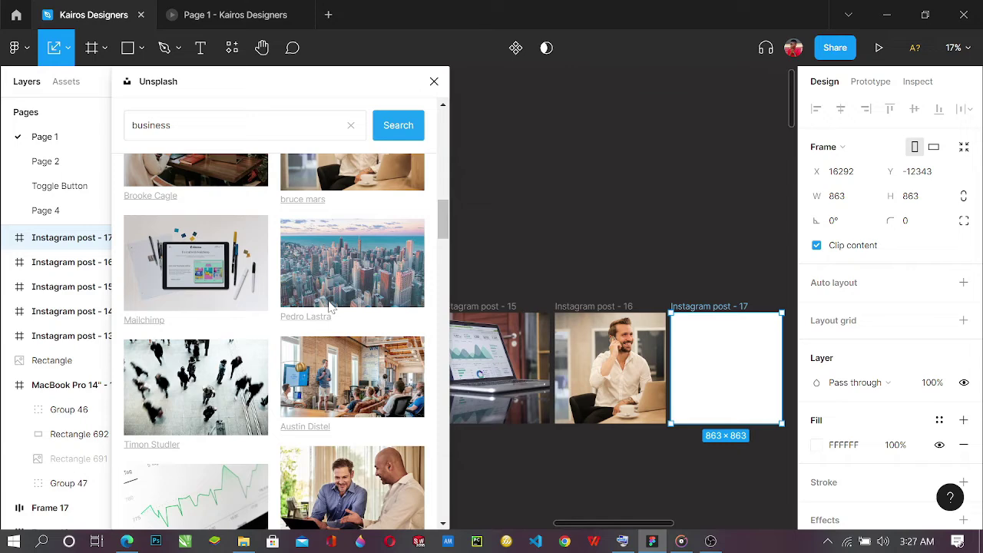
scroll(276, 438, "down", 2)
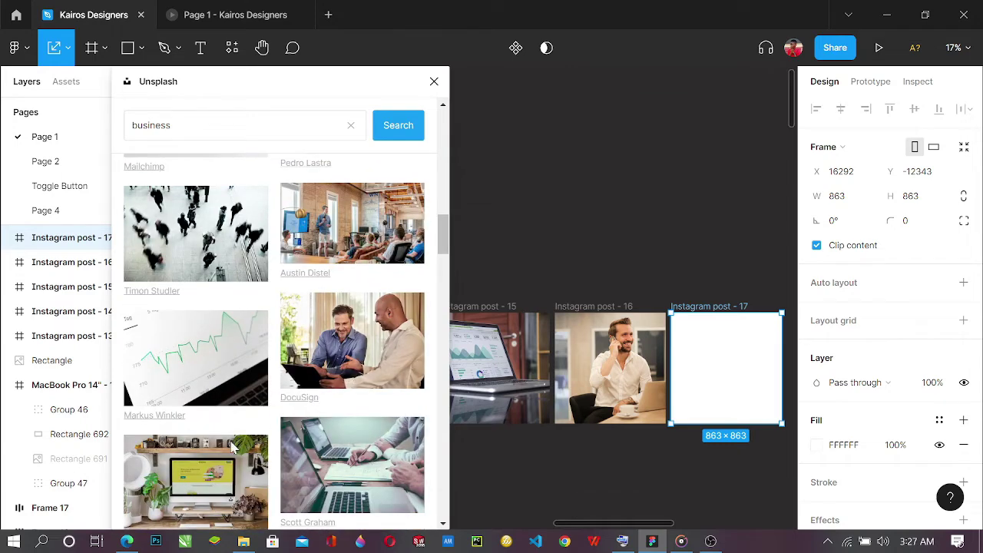
scroll(233, 447, "down", 1)
scroll(162, 421, "down", 2)
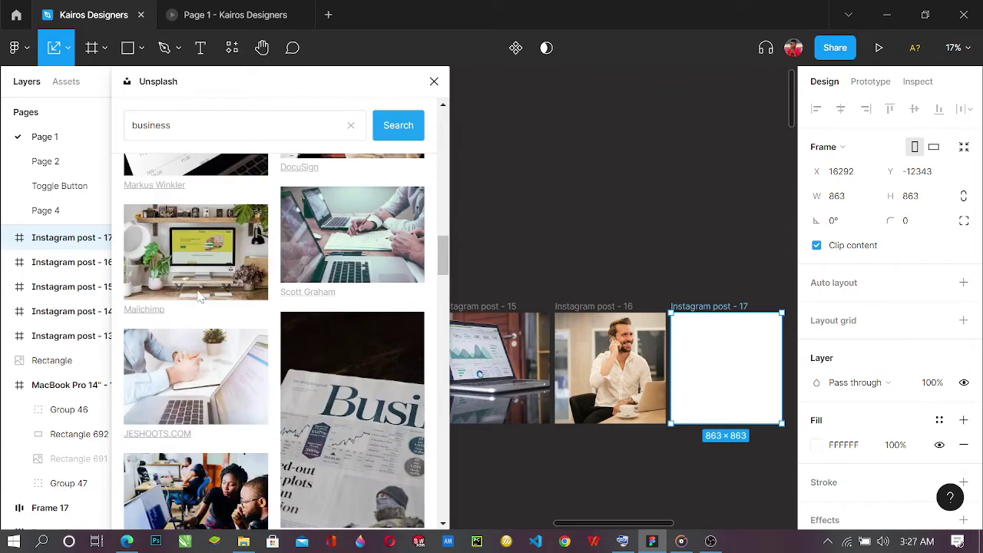
left_click(372, 464)
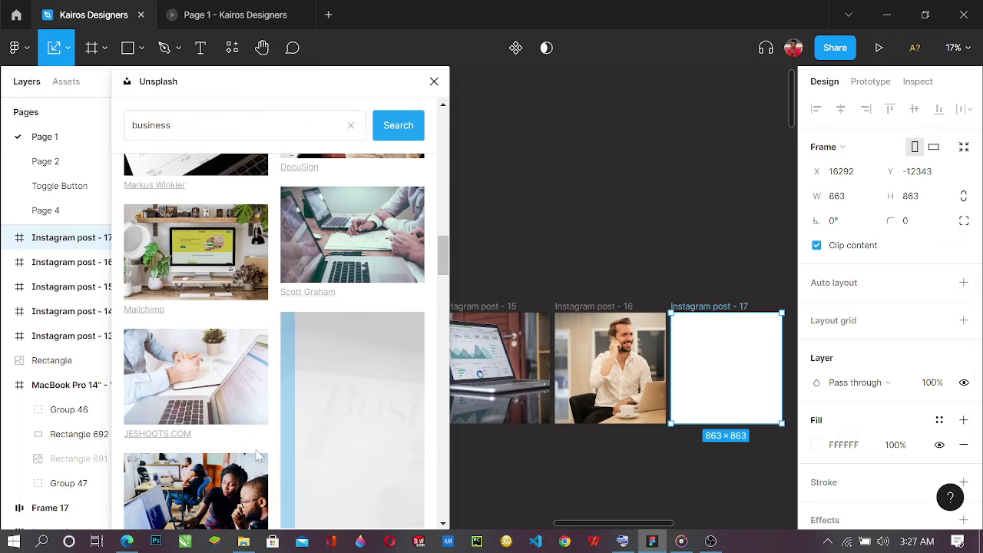
scroll(258, 453, "down", 3)
scroll(300, 427, "down", 2)
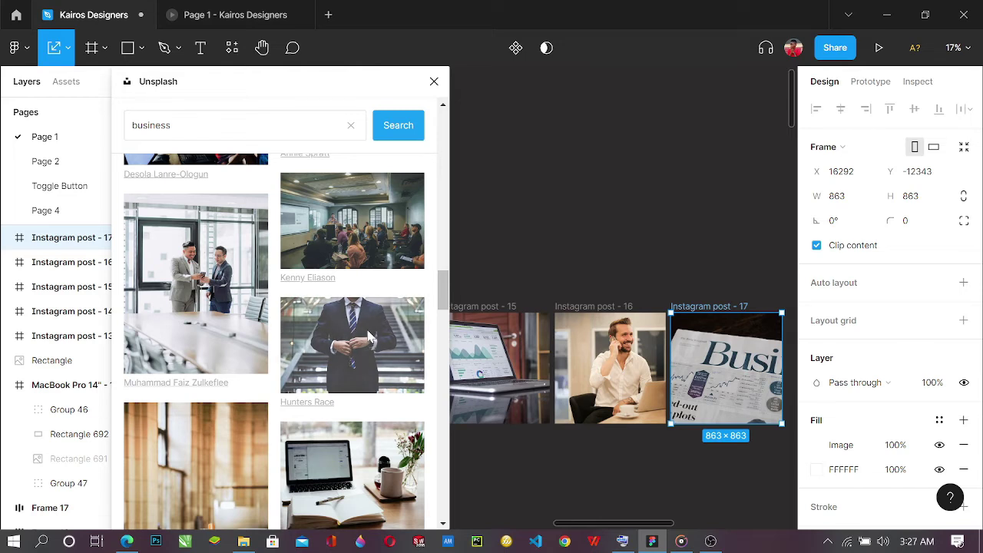
left_click(369, 335)
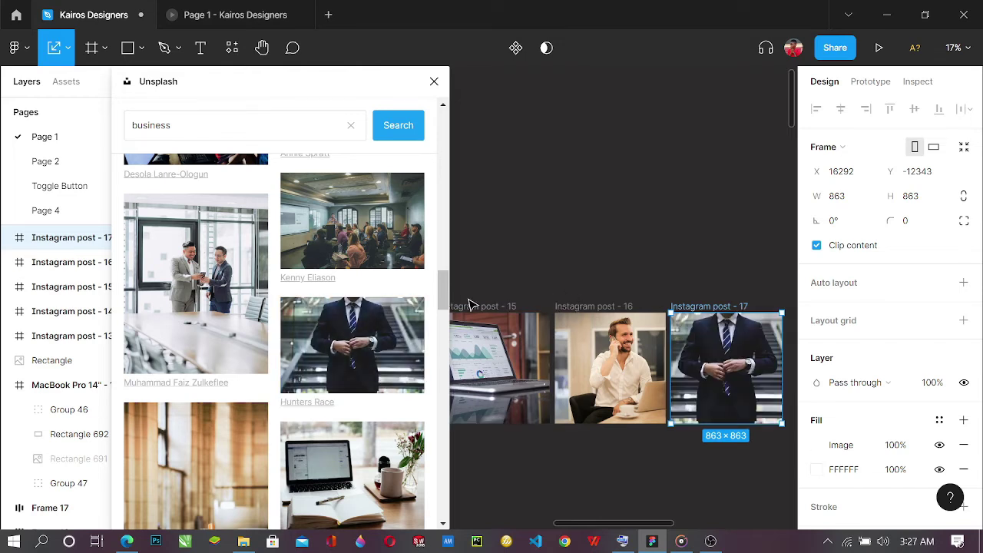
left_click(434, 81)
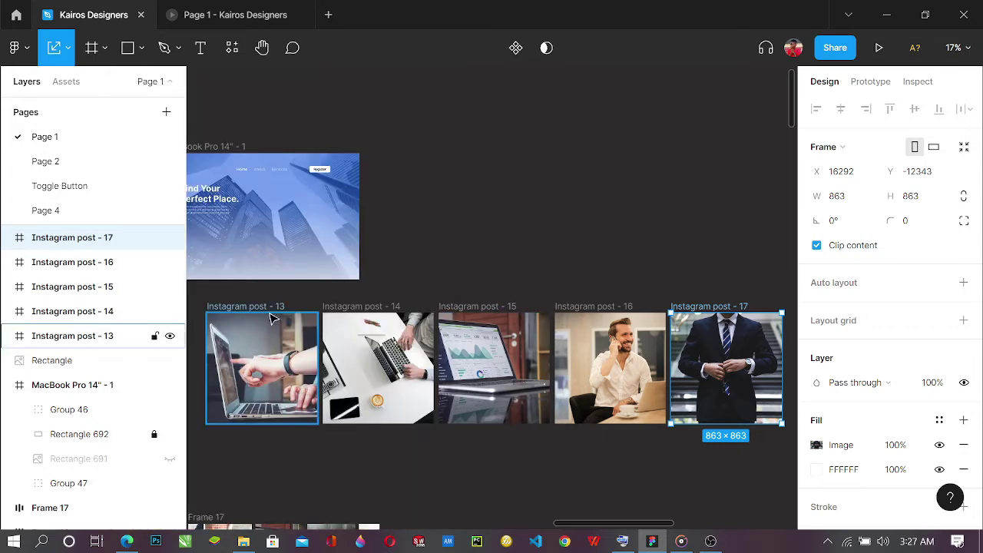
Group the five Instagram post frames and move the group left under the landing page
left_click_drag(257, 474, 718, 371)
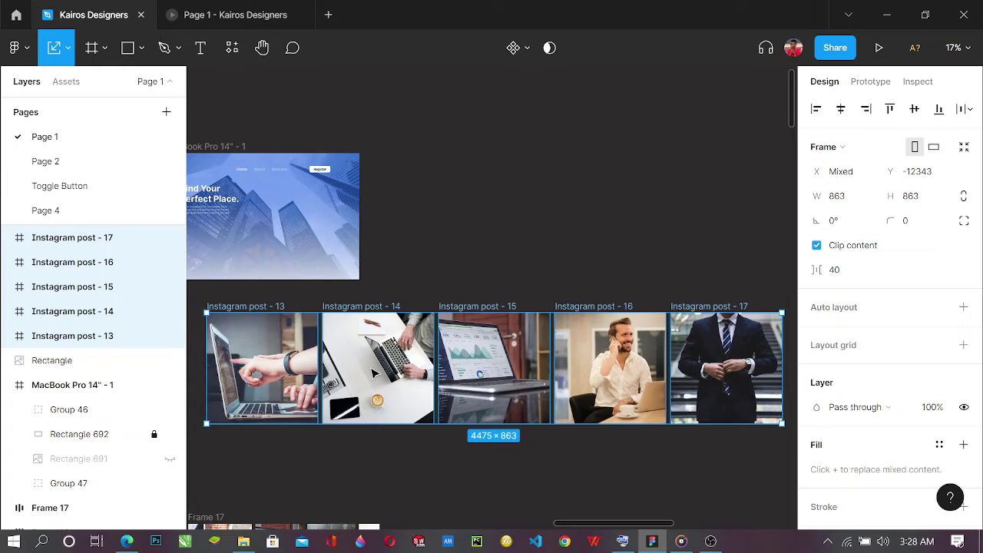
key("ctrl+g")
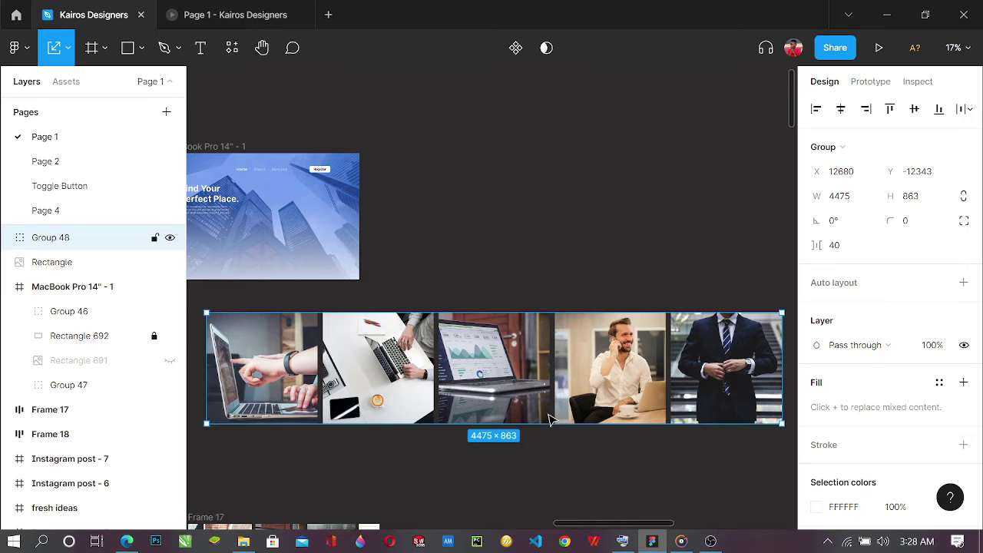
left_click_drag(596, 529, 576, 522)
left_click_drag(566, 369, 516, 376)
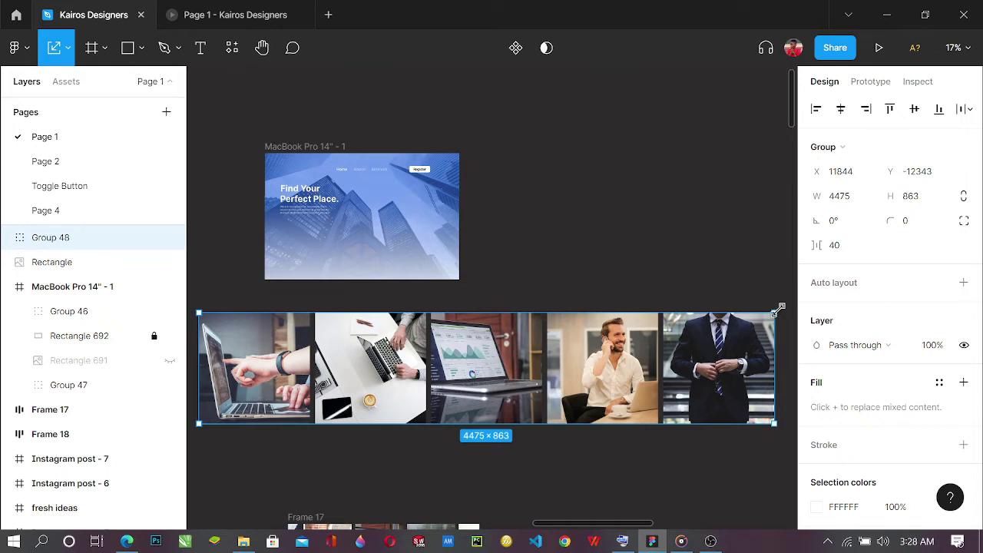
Scale the photo group down to 2850 × 549.62 and position it just below the landing page
left_click_drag(775, 308, 582, 350)
left_click_drag(386, 341, 385, 342)
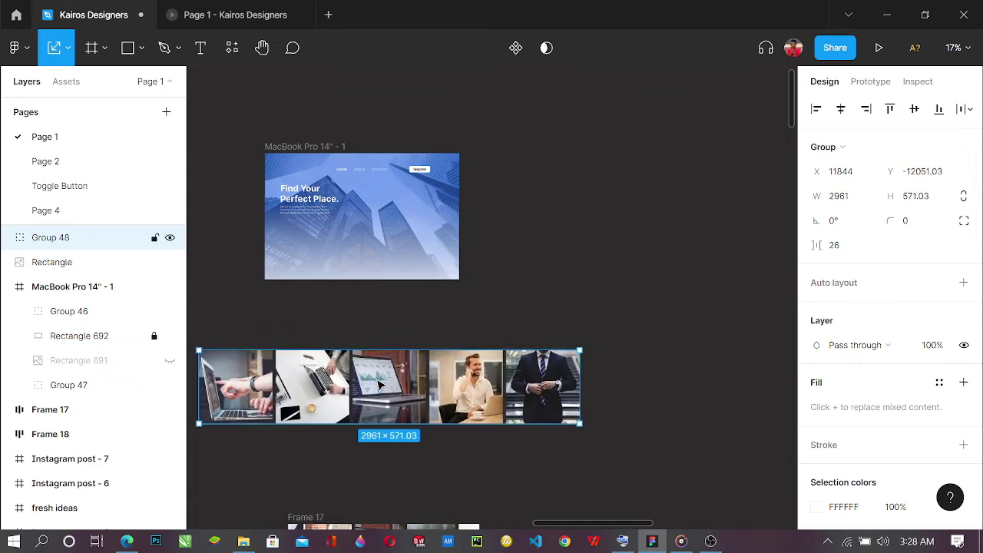
left_click_drag(378, 386, 389, 355)
scroll(358, 386, "up", 2)
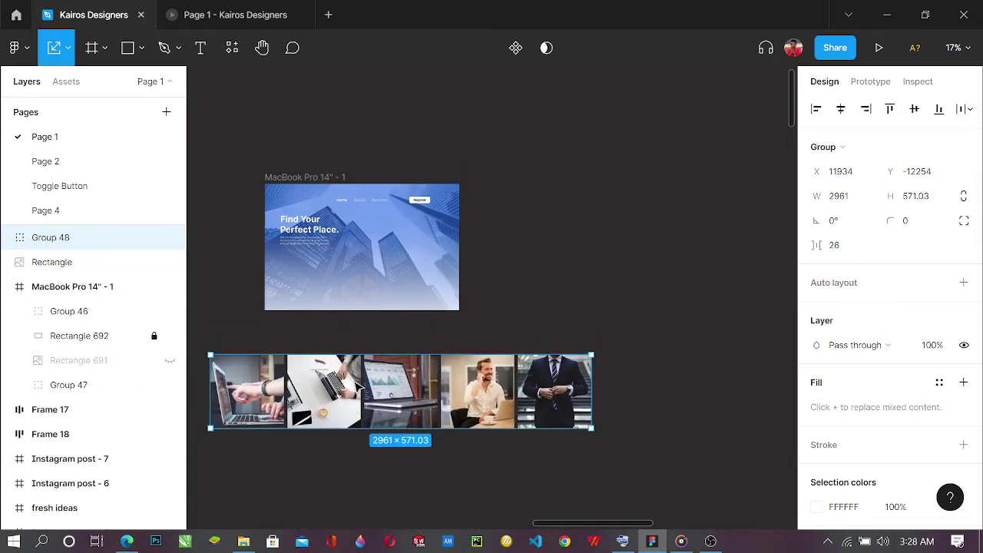
scroll(392, 400, "up", 2)
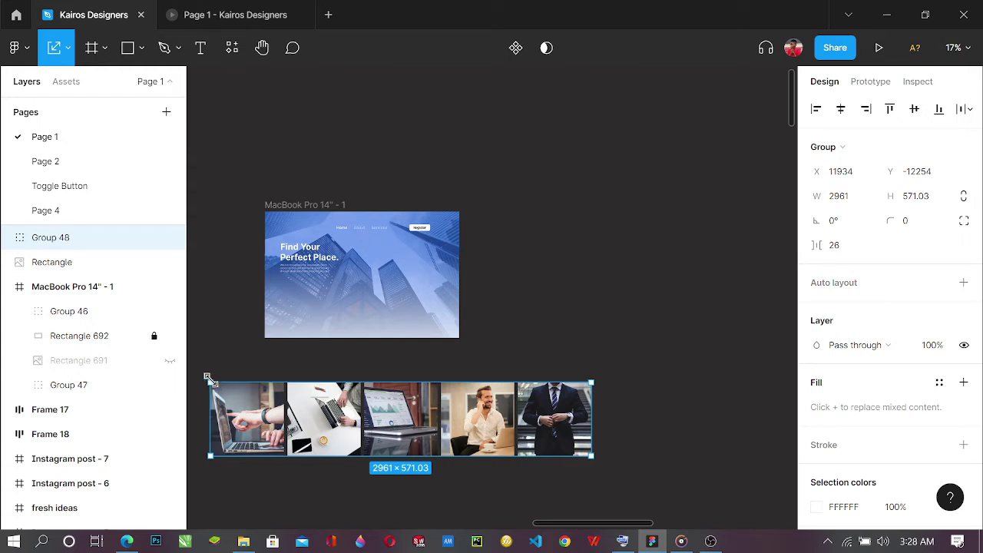
left_click_drag(211, 382, 224, 385)
left_click_drag(345, 425, 345, 398)
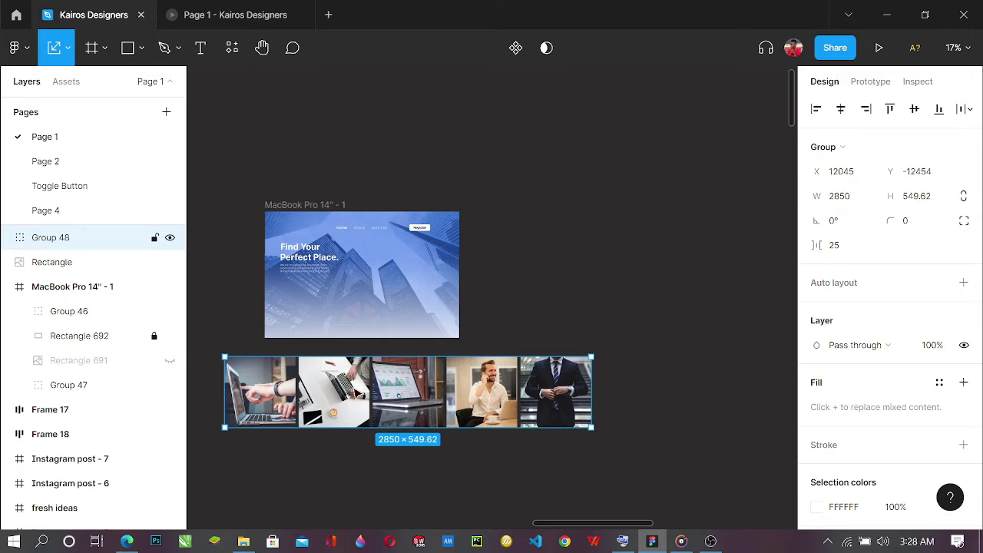
Move the photo strip onto the landing page, shrinking it to about 2377 wide at the bottom-left
left_click_drag(356, 405, 351, 323)
scroll(350, 323, "up", 1)
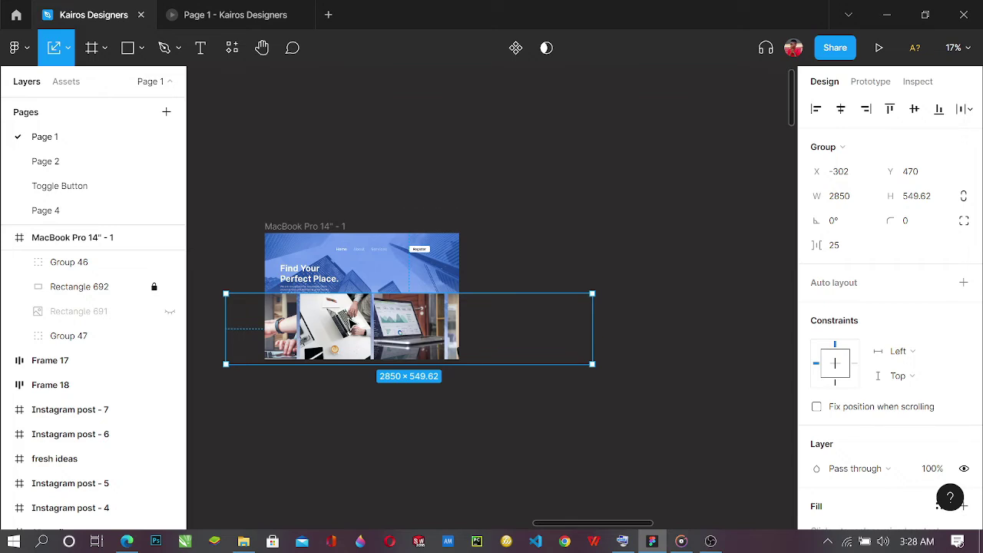
scroll(415, 398, "up", 2)
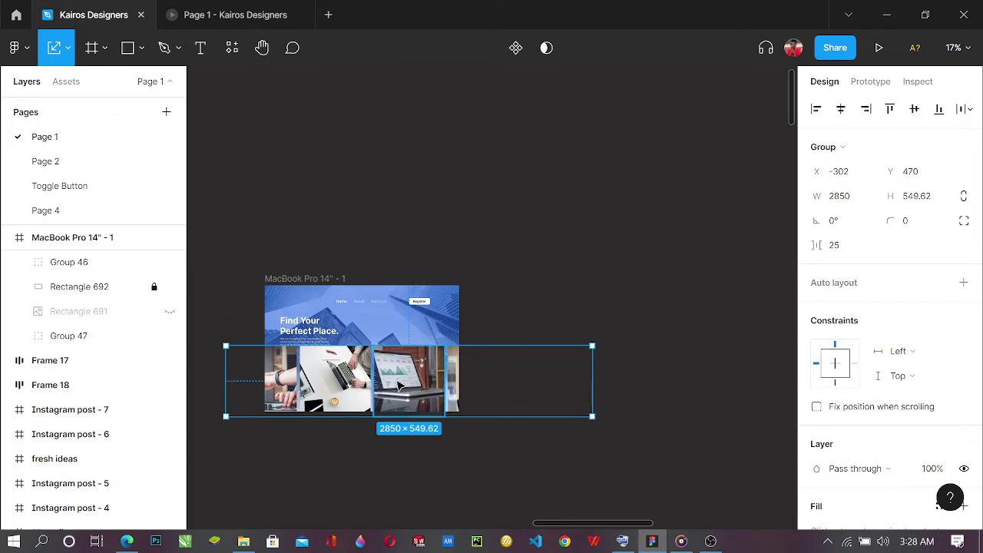
scroll(398, 386, "up", 4)
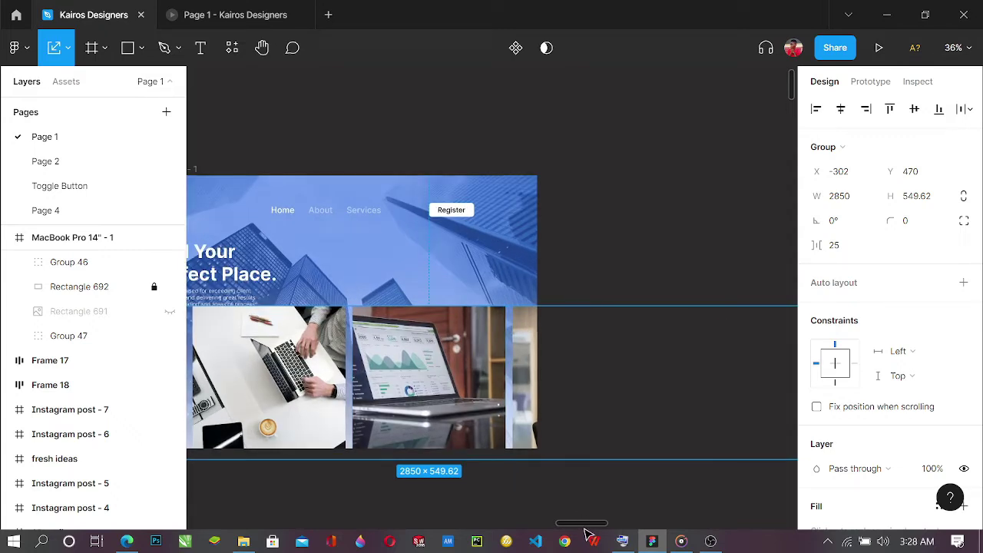
left_click_drag(592, 528, 565, 438)
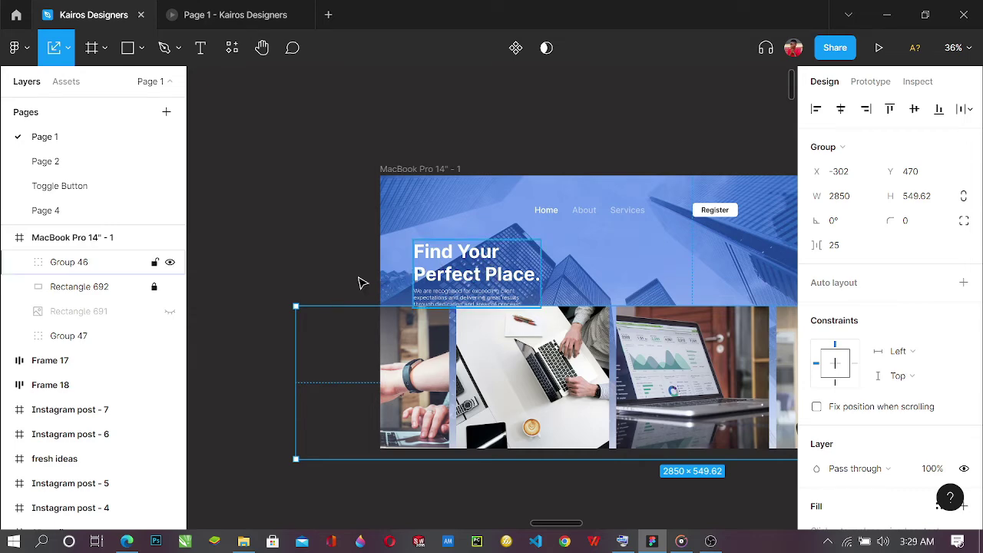
left_click_drag(296, 306, 428, 373)
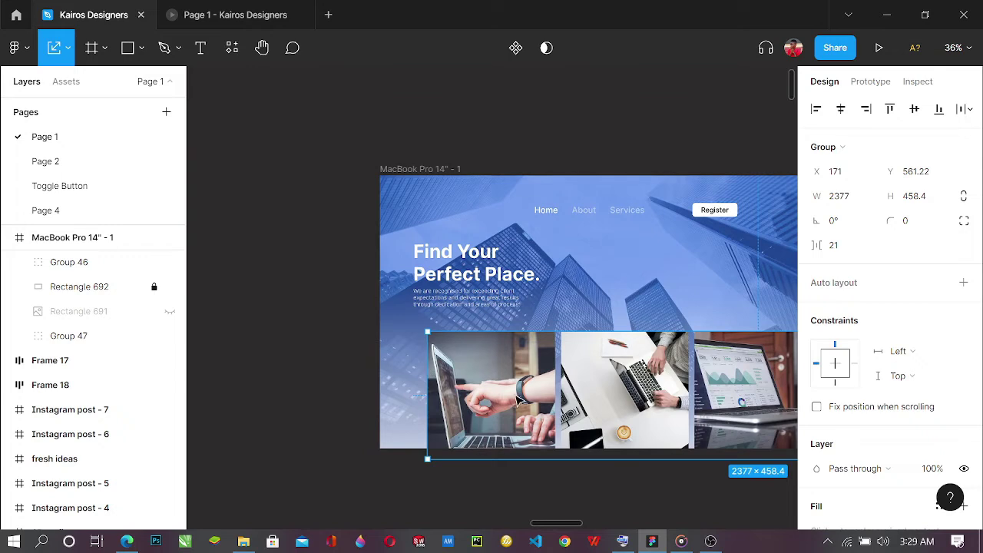
left_click_drag(515, 395, 444, 385)
Scale the photo strip to 2147 × 414.05 and align it at the bottom, X -73, Y 558
scroll(473, 388, "down", 1)
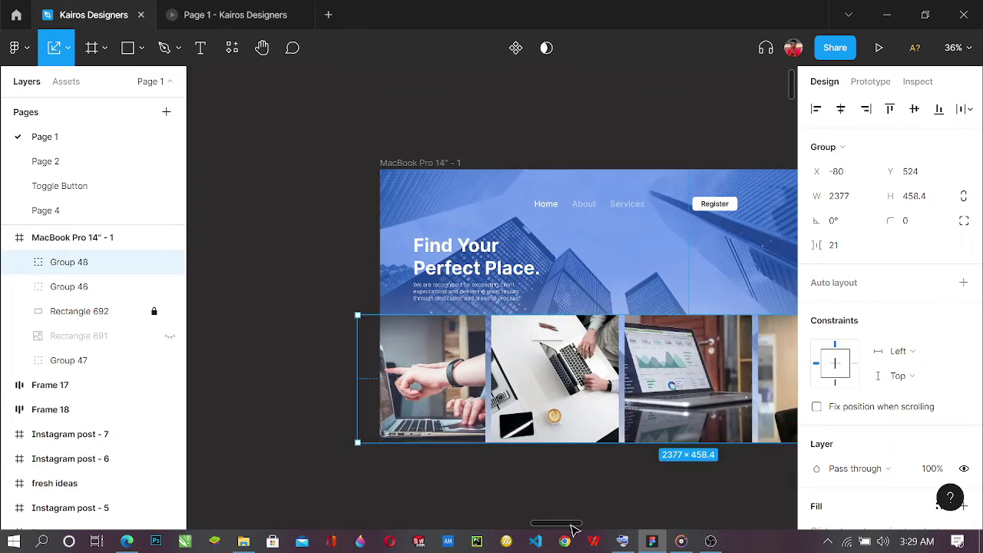
left_click_drag(572, 528, 585, 528)
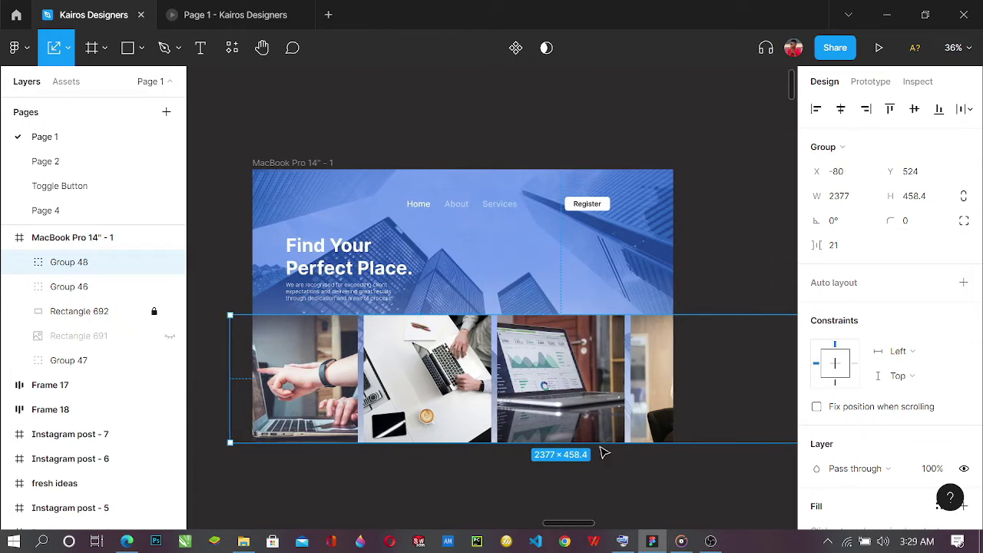
scroll(583, 422, "down", 2)
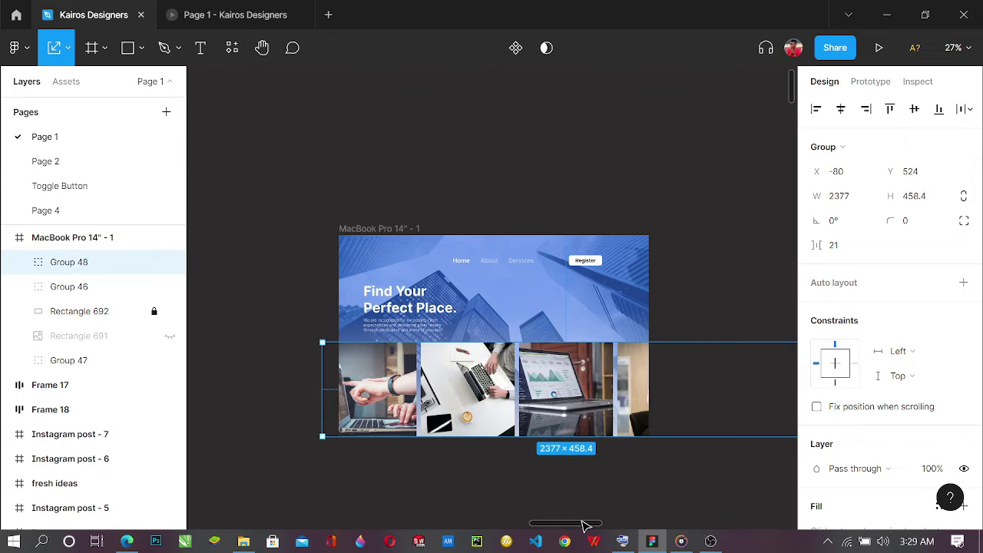
left_click_drag(591, 526, 597, 527)
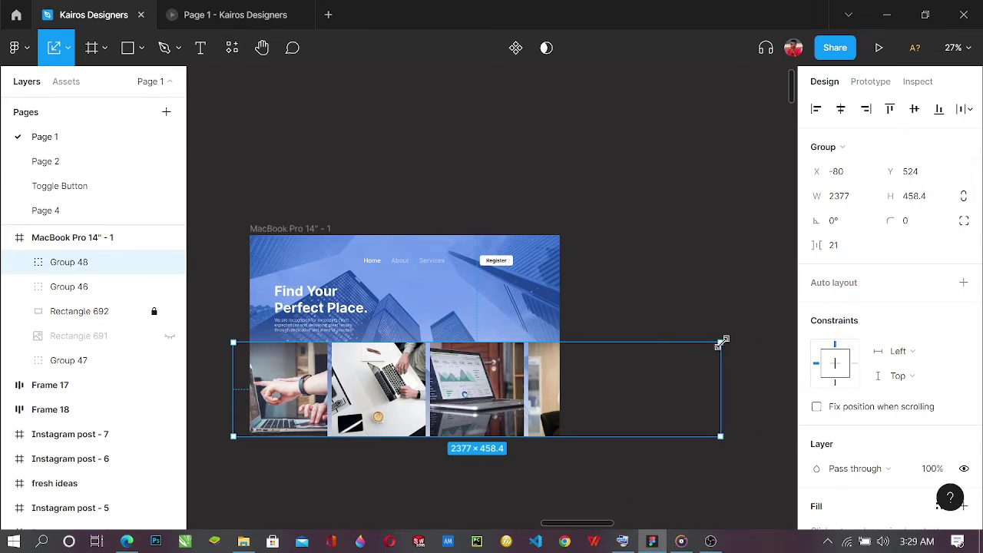
left_click_drag(674, 356, 674, 352)
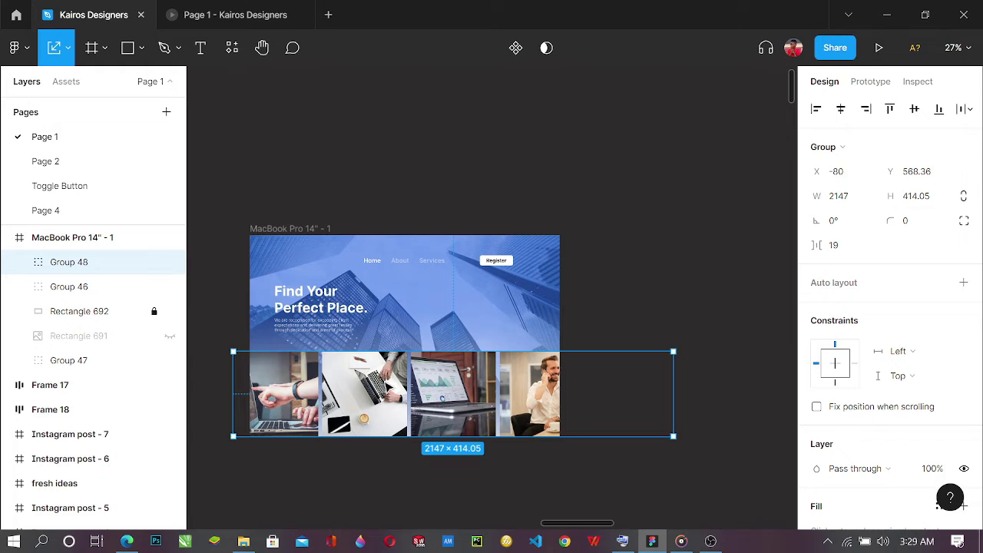
left_click_drag(388, 386, 388, 384)
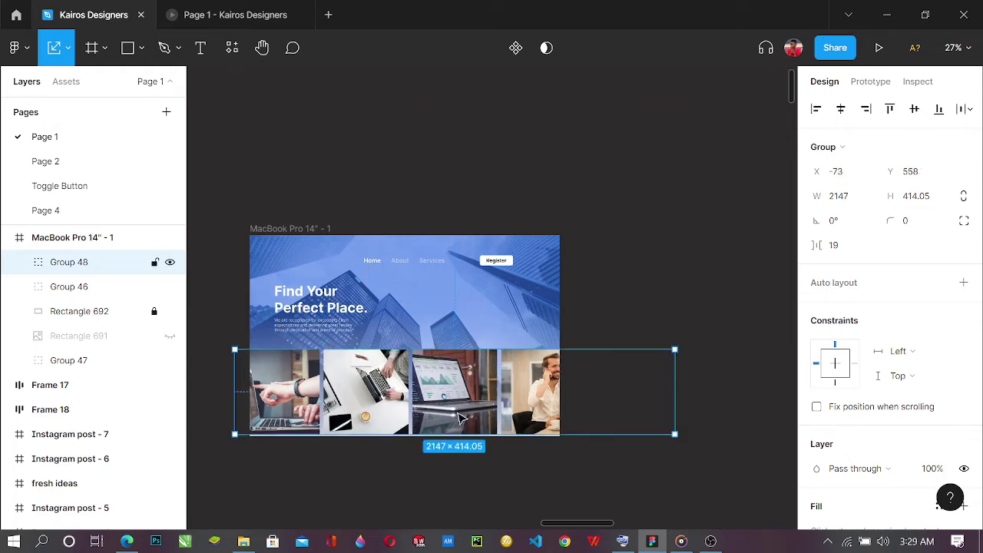
scroll(430, 415, "up", 2)
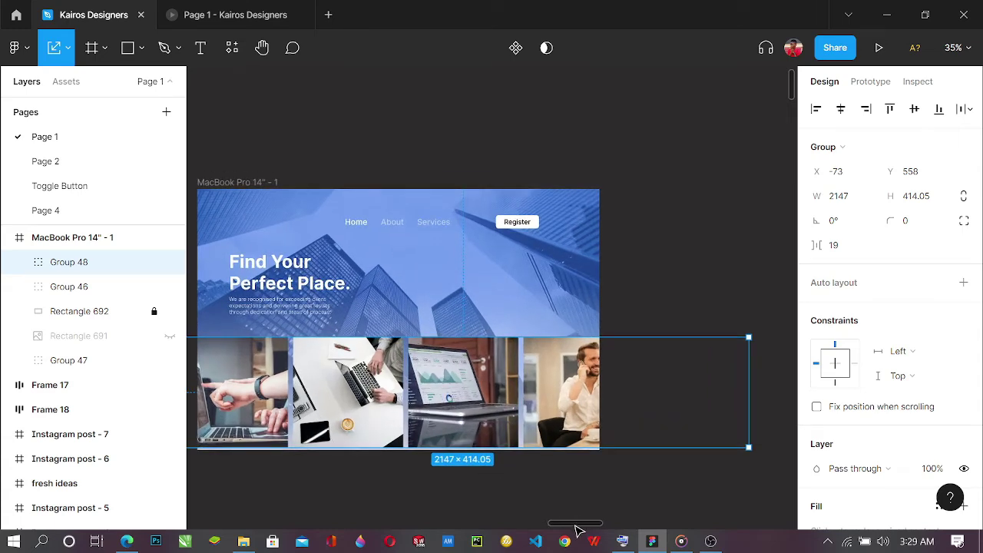
left_click_drag(572, 524, 565, 524)
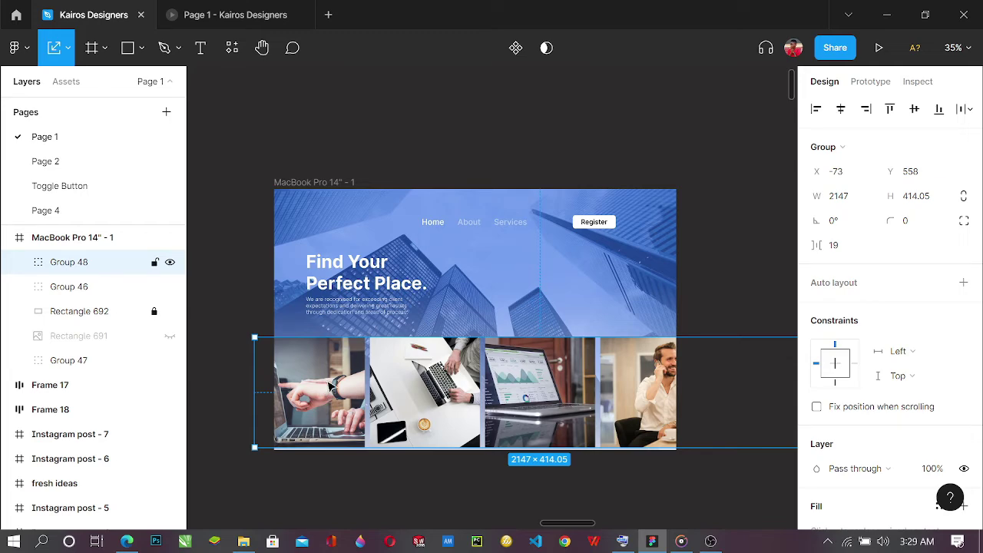
Wrap Group 48 in a new frame, Frame 19, using Frame selection
right_click(329, 386)
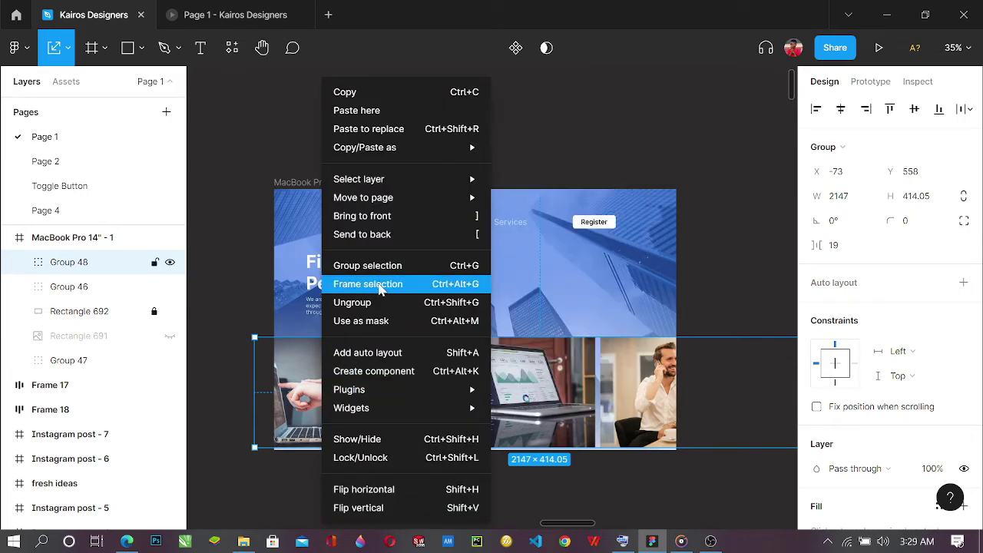
left_click(382, 288)
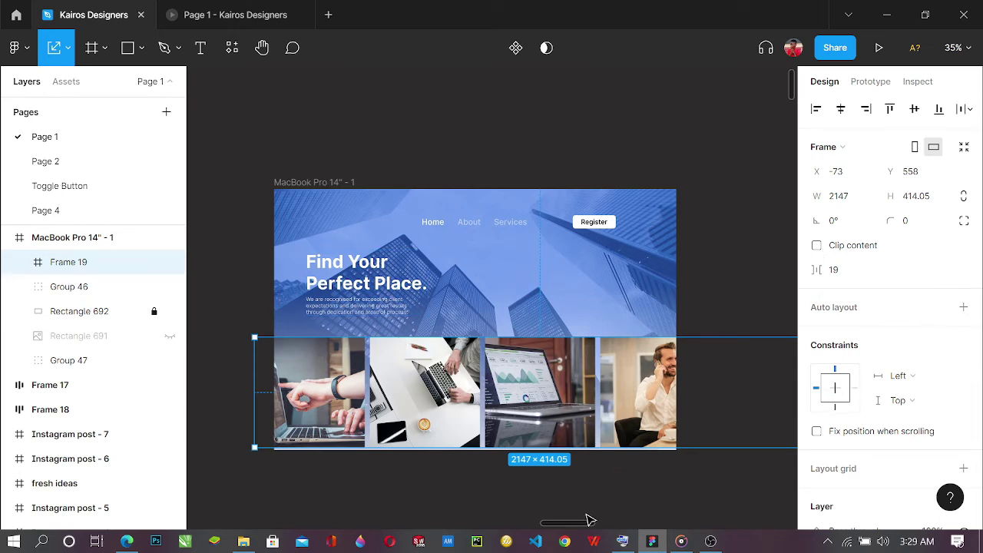
scroll(597, 528, "right", 3)
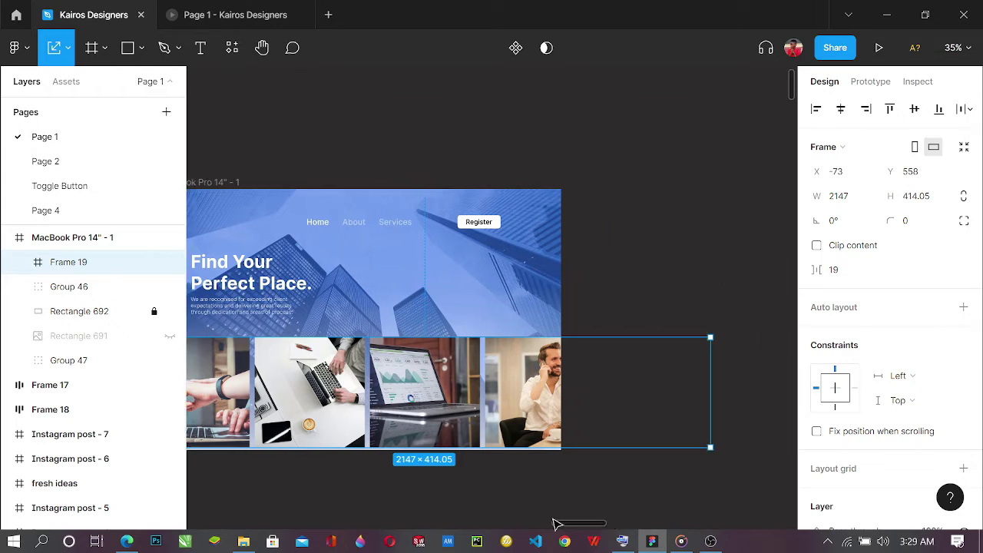
Set Frame 19's overflow scrolling to Horizontal and check its Group 48 contents in Layers
scroll(559, 522, "left", 2)
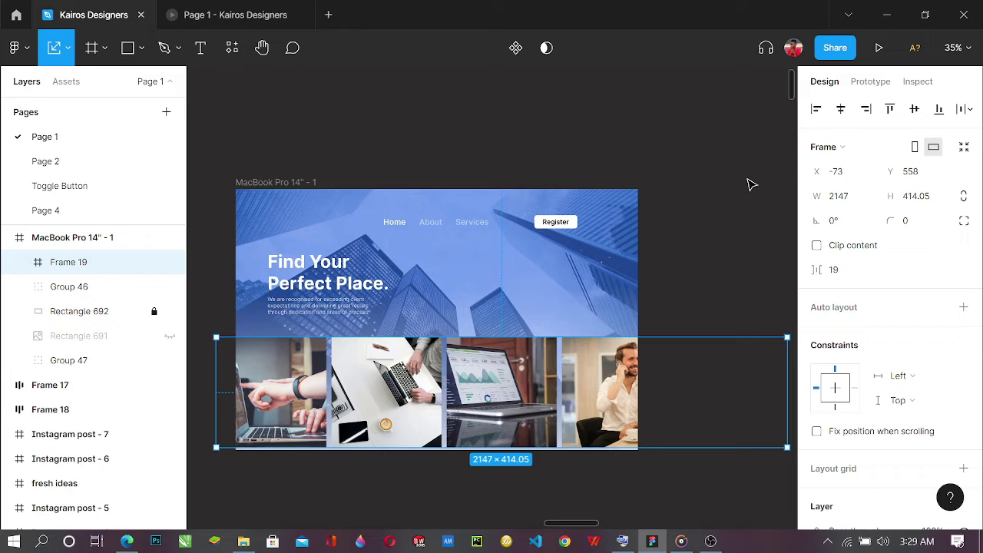
left_click(870, 84)
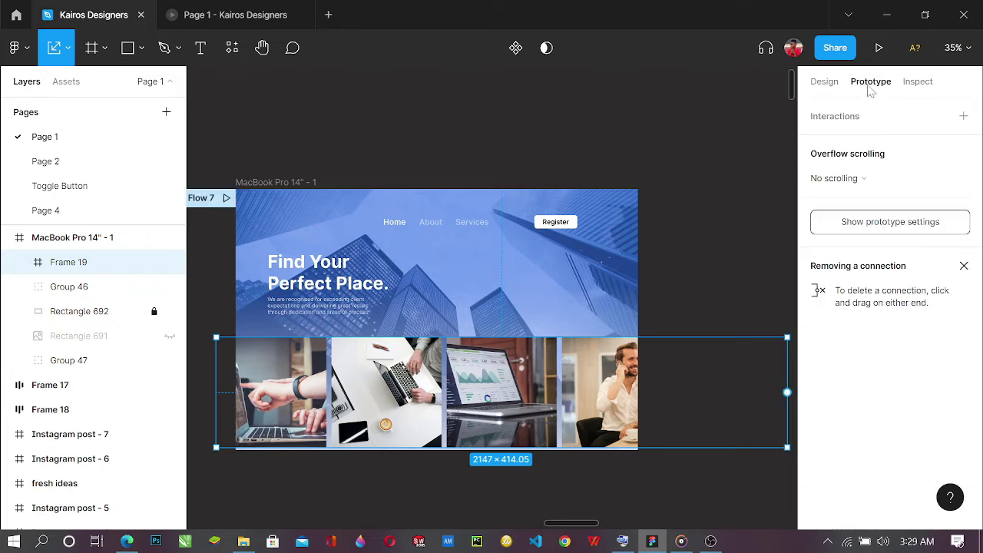
left_click(834, 179)
left_click(860, 196)
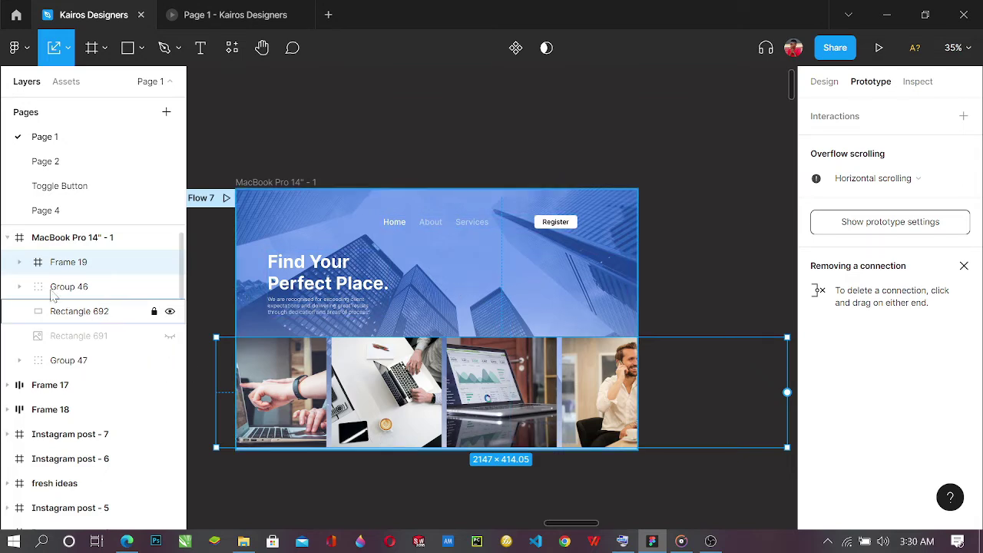
left_click(19, 262)
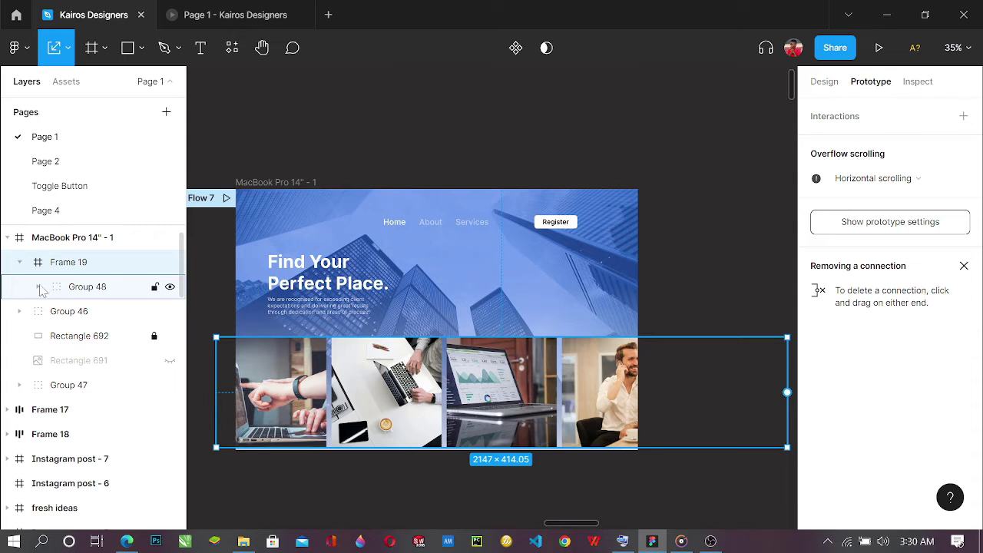
left_click(38, 286)
left_click(39, 287)
Narrow Frame 19 to 1375 × 414 and shift it left to X 46, Y 558
left_click(825, 81)
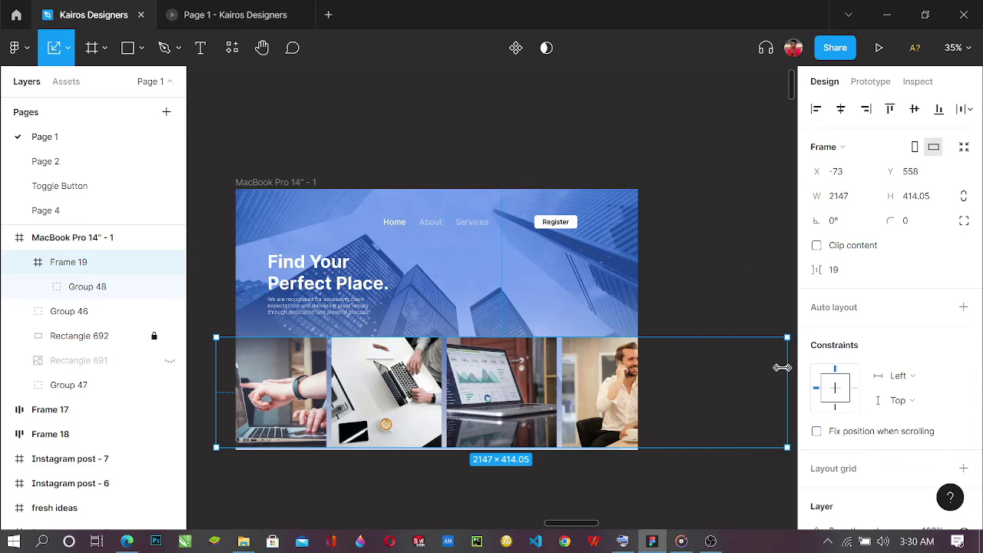
key("v")
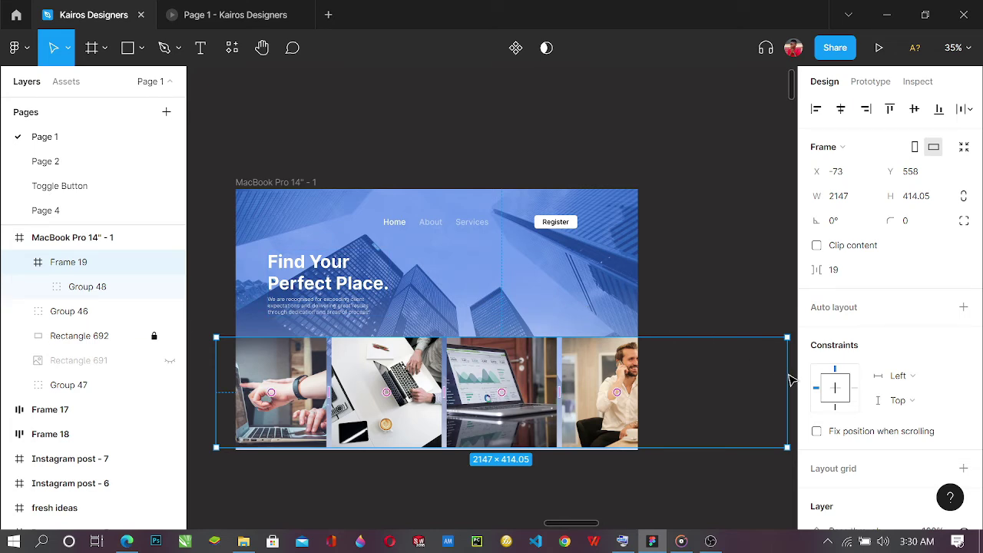
left_click_drag(779, 371, 622, 378)
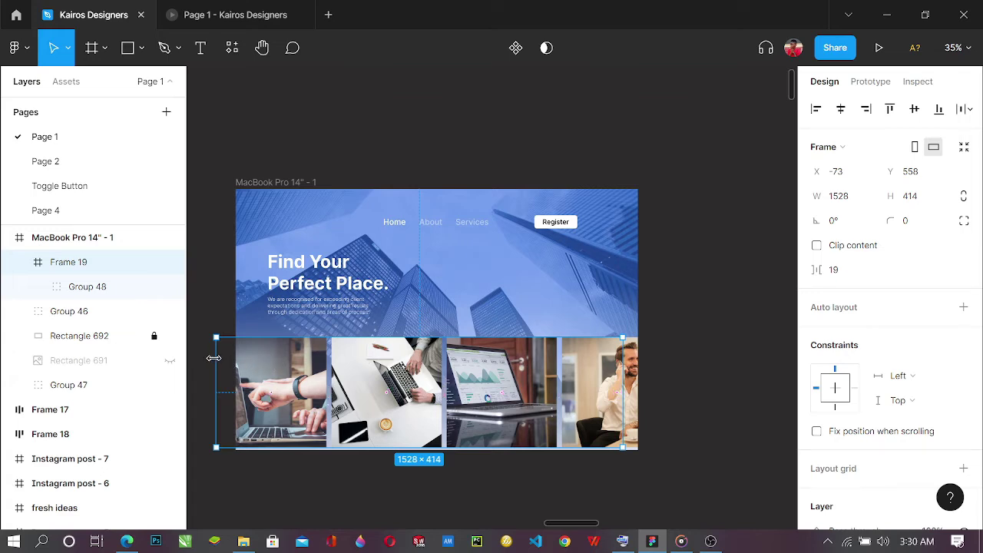
left_click_drag(216, 360, 259, 369)
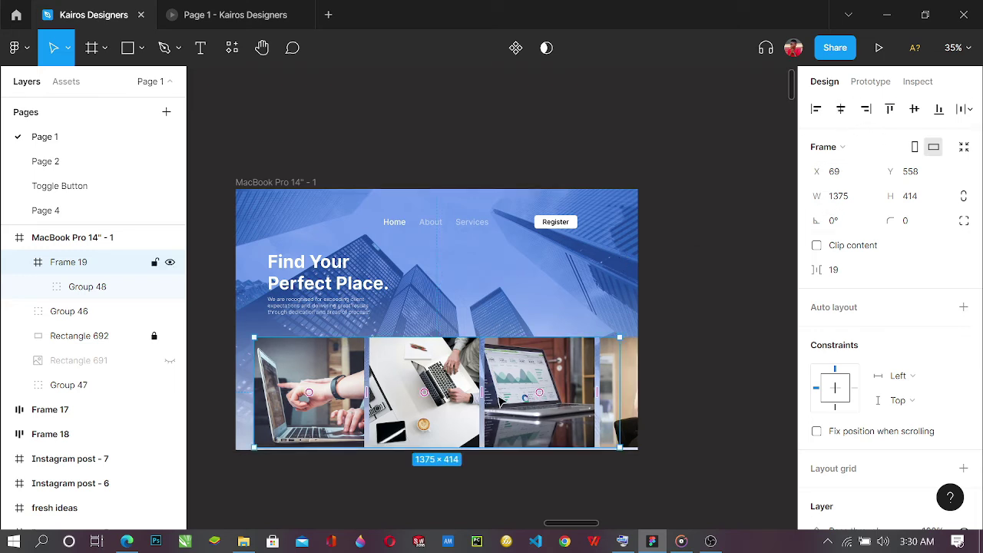
left_click_drag(500, 398, 490, 397)
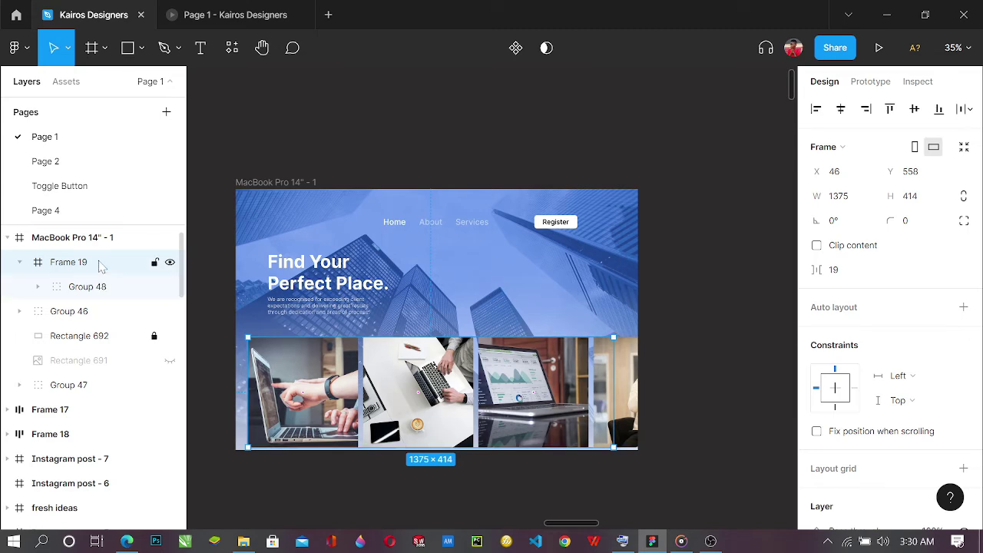
Give Frame 19 centred auto layout with 10 spacing and trim it to a fixed 1406 width
key("shift+a")
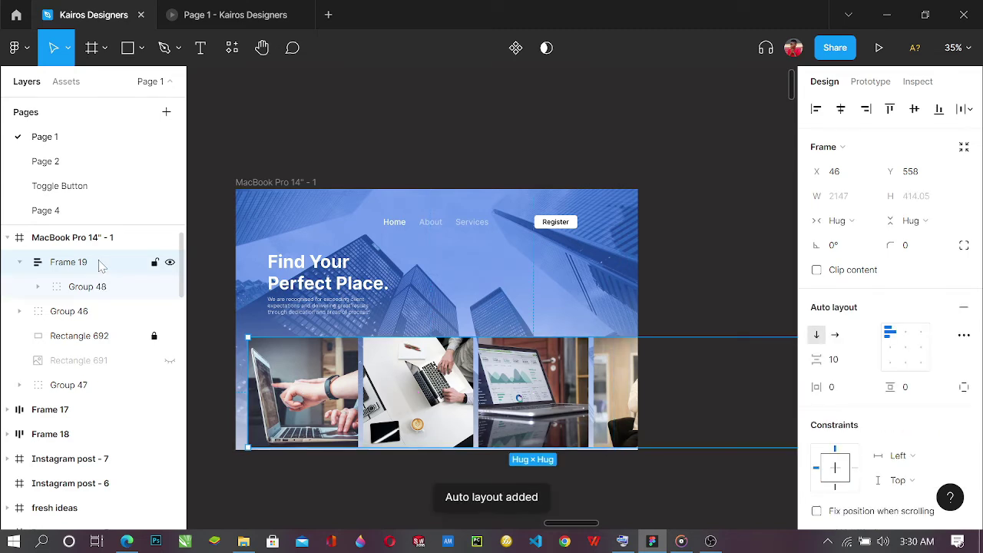
left_click(906, 363)
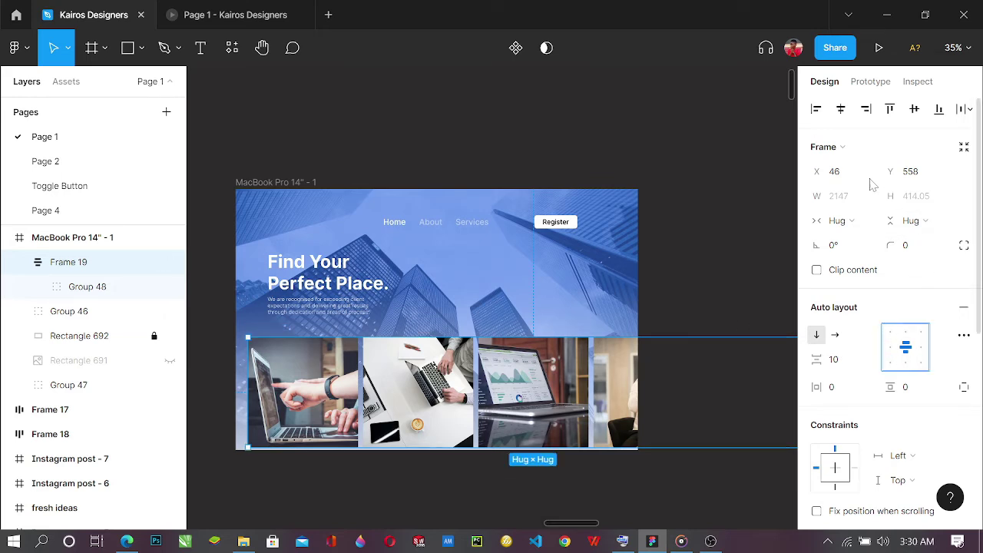
left_click(842, 112)
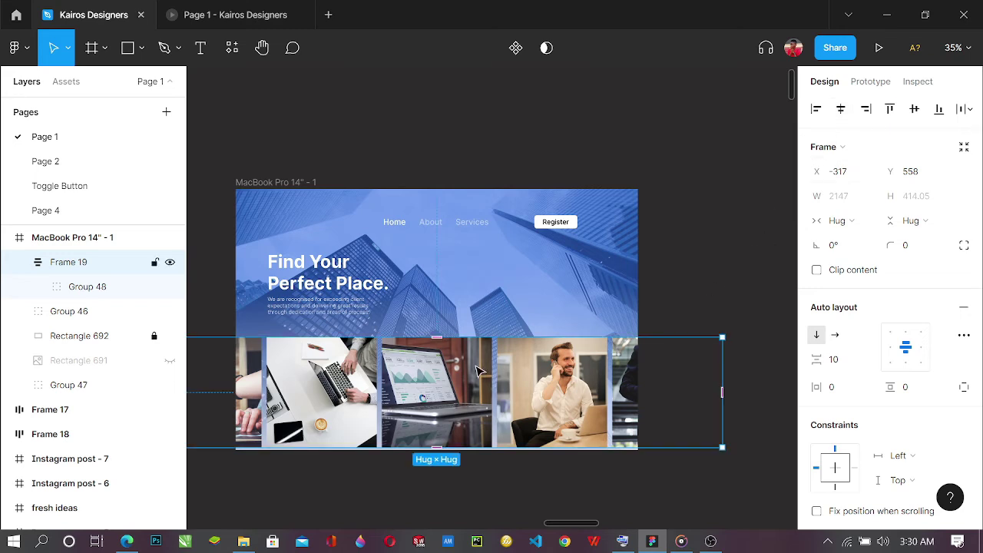
scroll(643, 372, "down", 3, "ctrl")
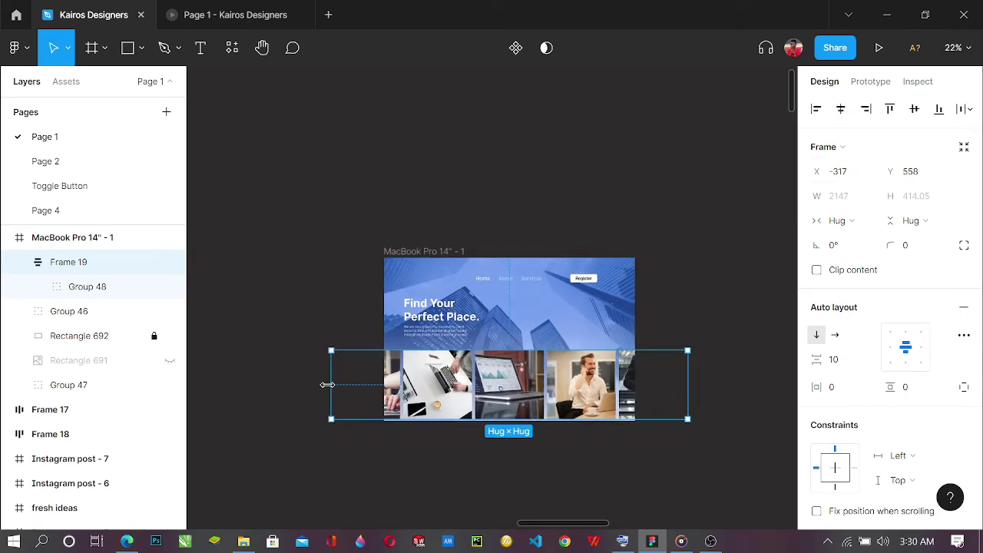
left_click_drag(328, 385, 393, 386)
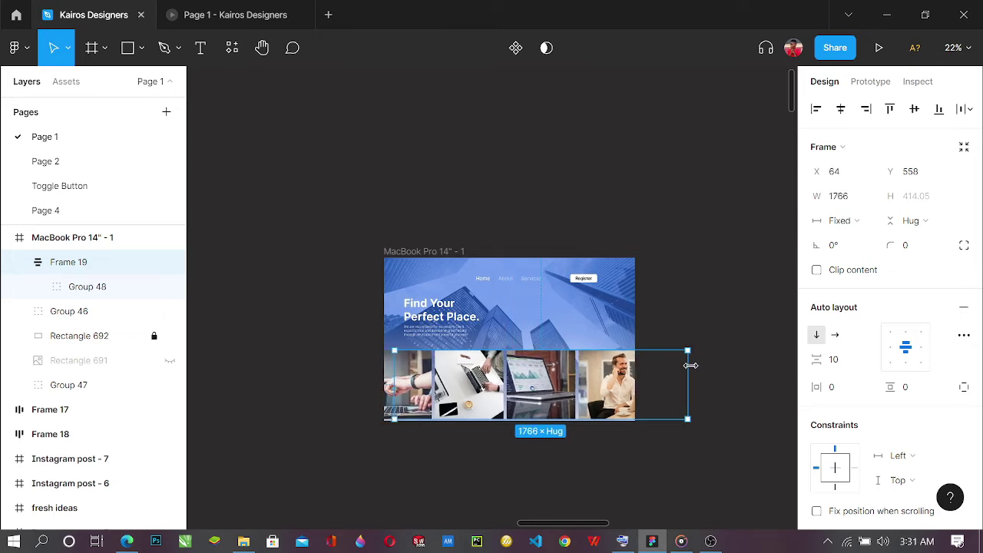
left_click_drag(688, 368, 628, 371)
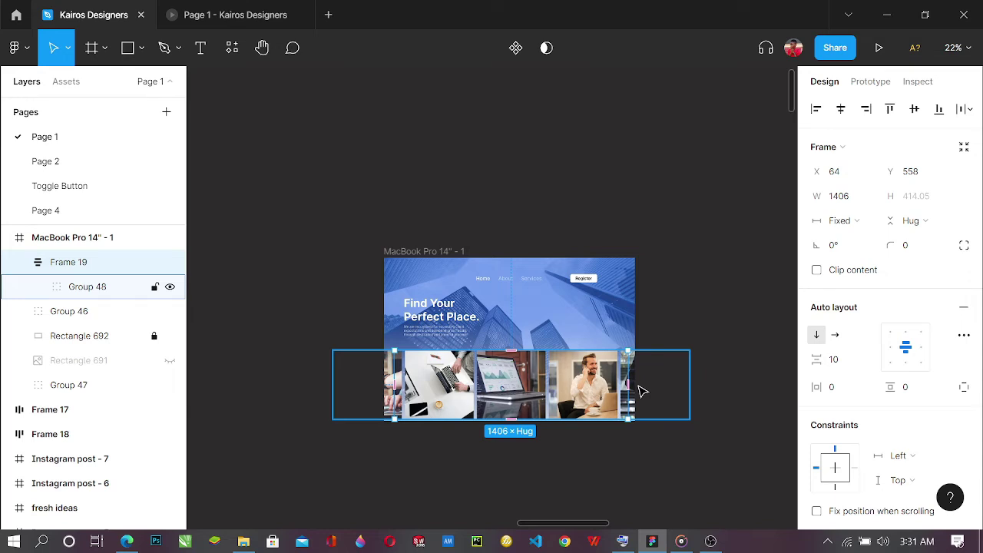
Enable Clip content on Frame 19 to hide overflowing photos, then zoom and pan to inspect it
left_click(816, 270)
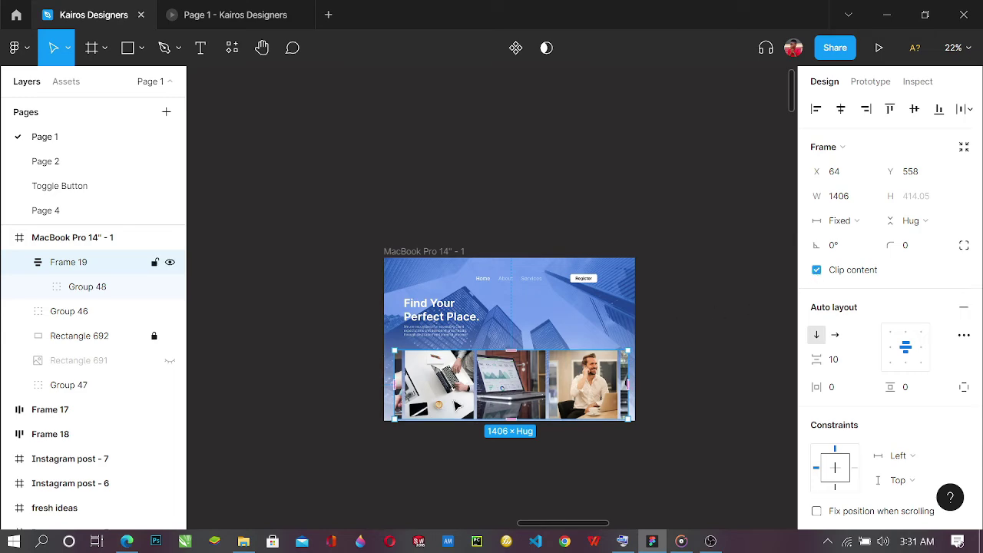
scroll(457, 406, "up", 5)
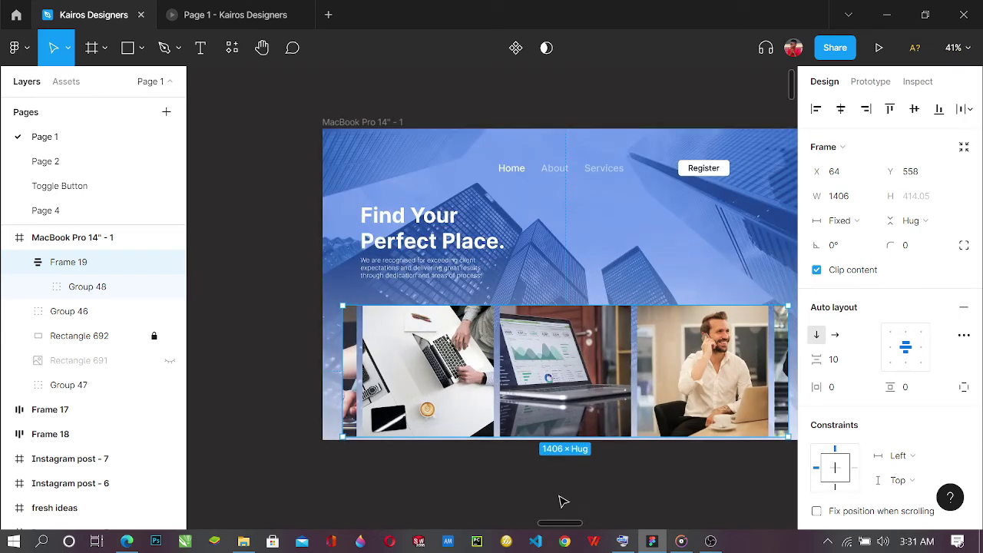
scroll(569, 527, "right", 2)
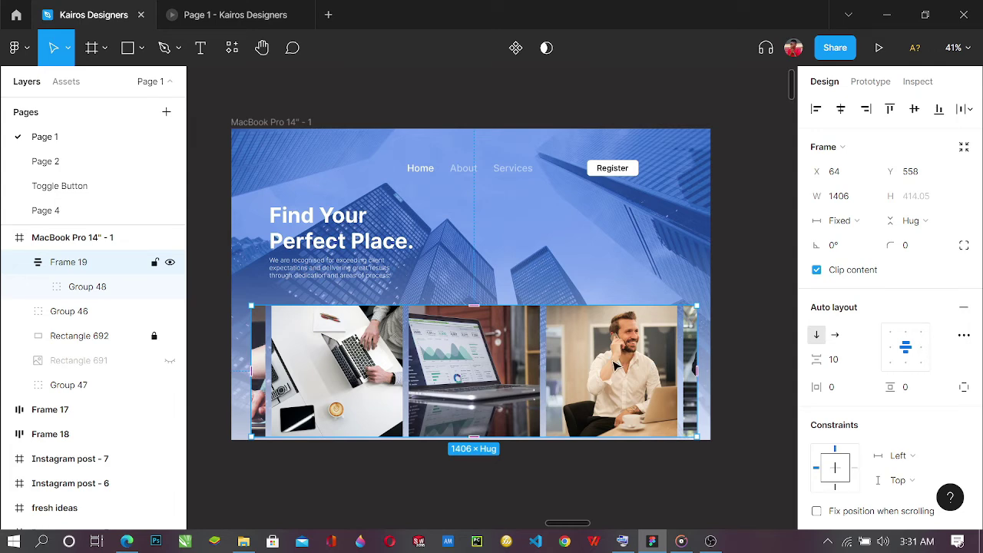
scroll(615, 365, "up", 1)
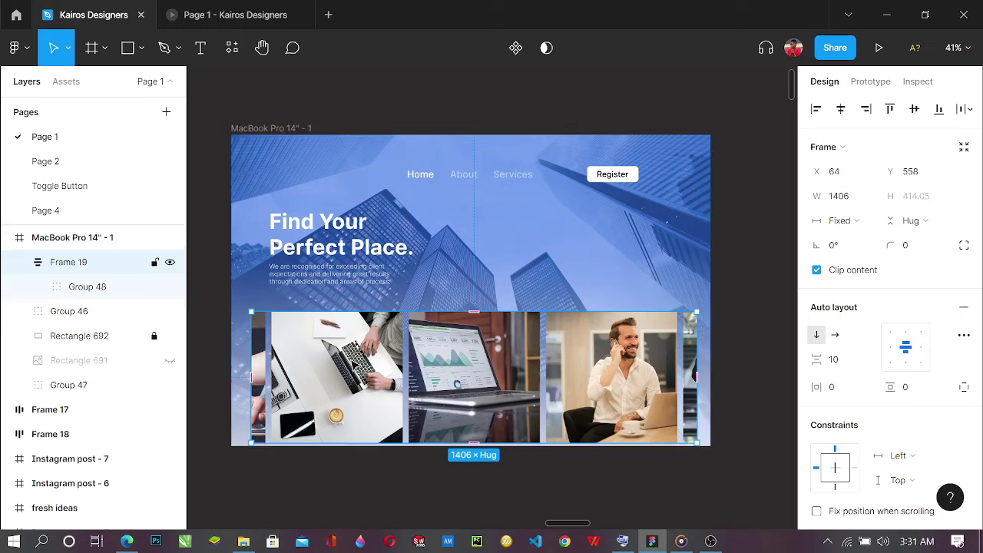
Set Frame 19's prototype overflow scrolling to Horizontal scrolling
left_click(870, 81)
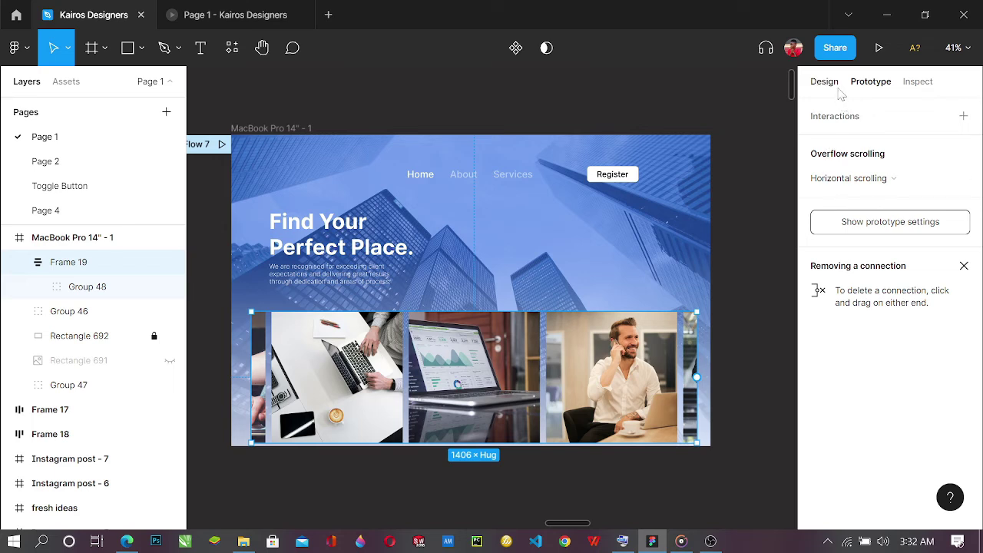
left_click(869, 185)
left_click(845, 176)
left_click(876, 178)
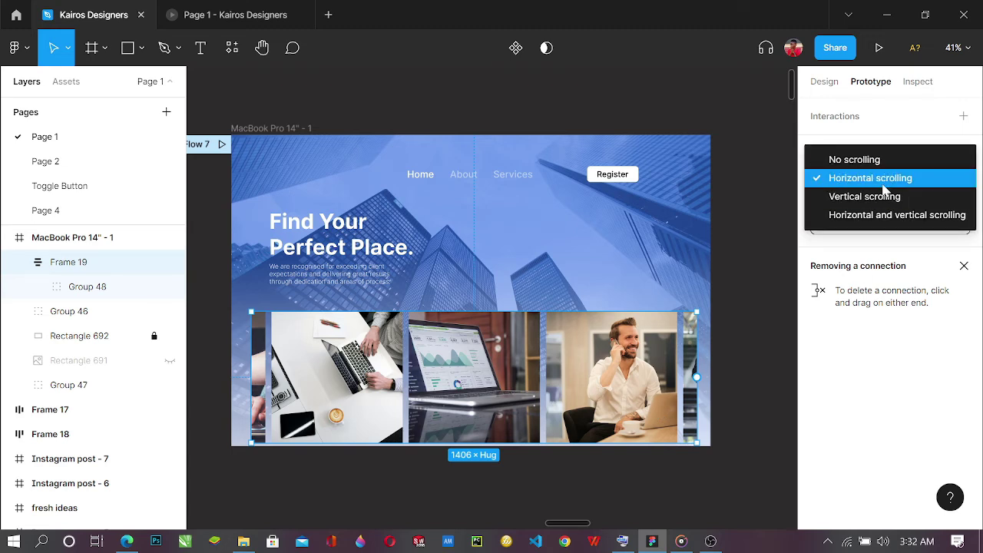
left_click(883, 184)
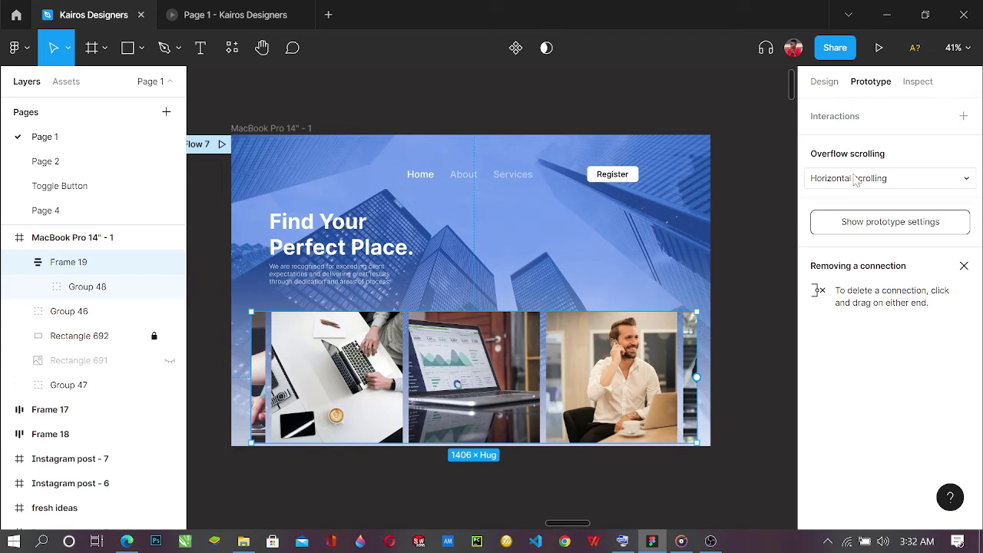
Select the MacBook Pro 14" - 1 frame and play its Flow 7 prototype
left_click(826, 83)
left_click(285, 129)
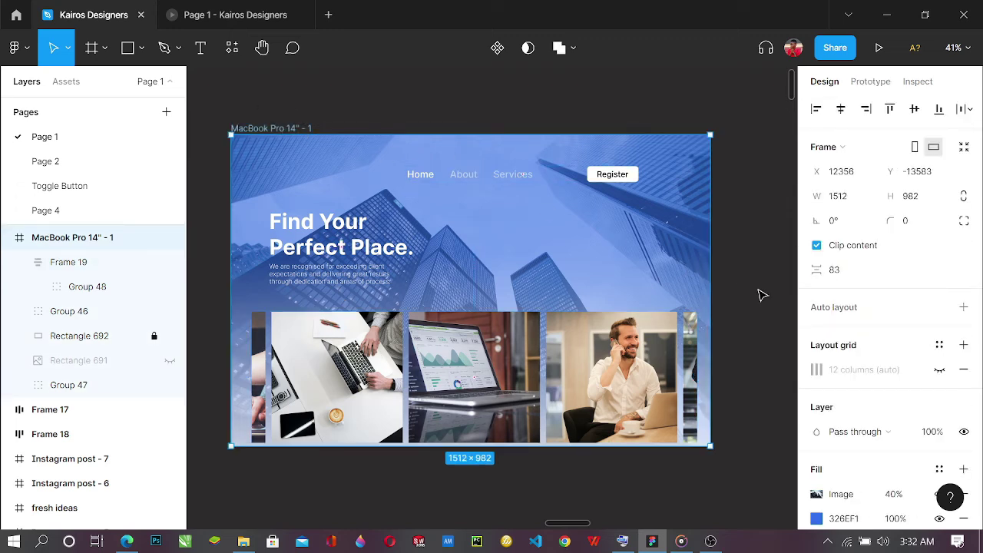
left_click(891, 83)
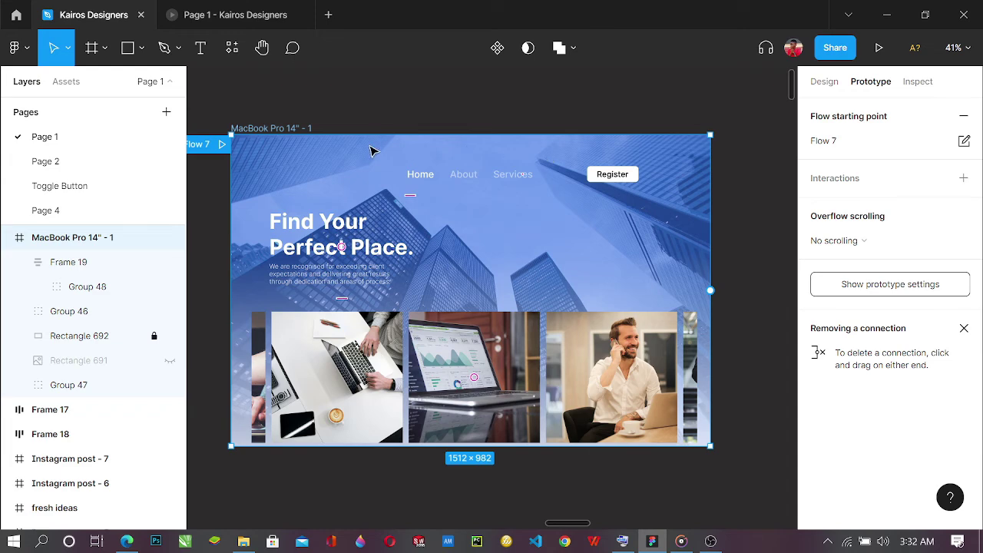
left_click(223, 144)
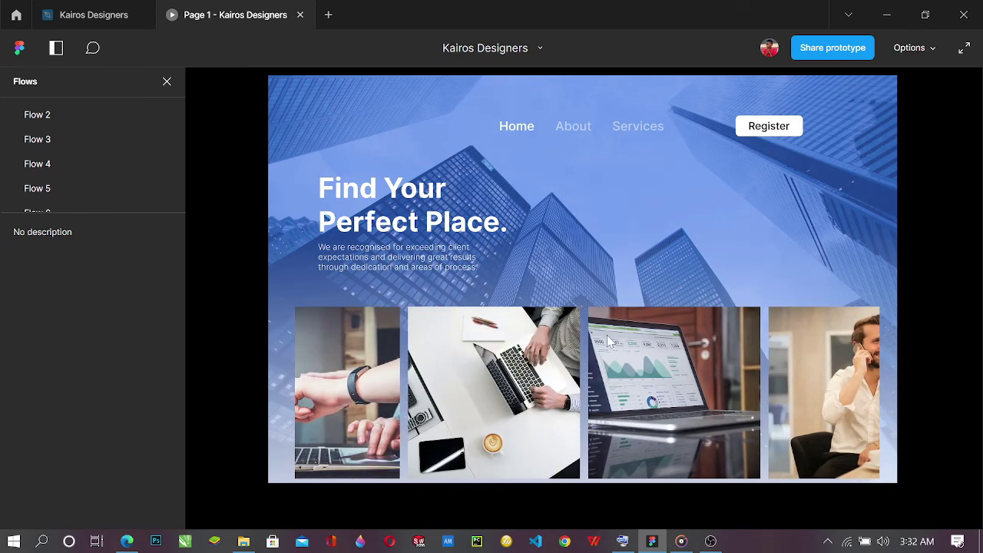
Return to the Kairos Designers editor tab and zoom the canvas out to 30%
left_click(57, 15)
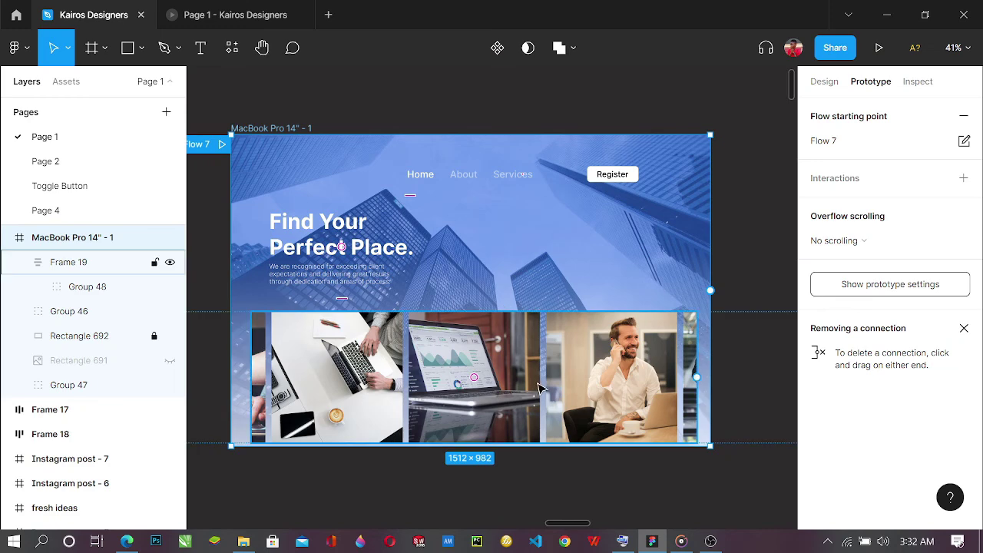
scroll(538, 388, "down", 3)
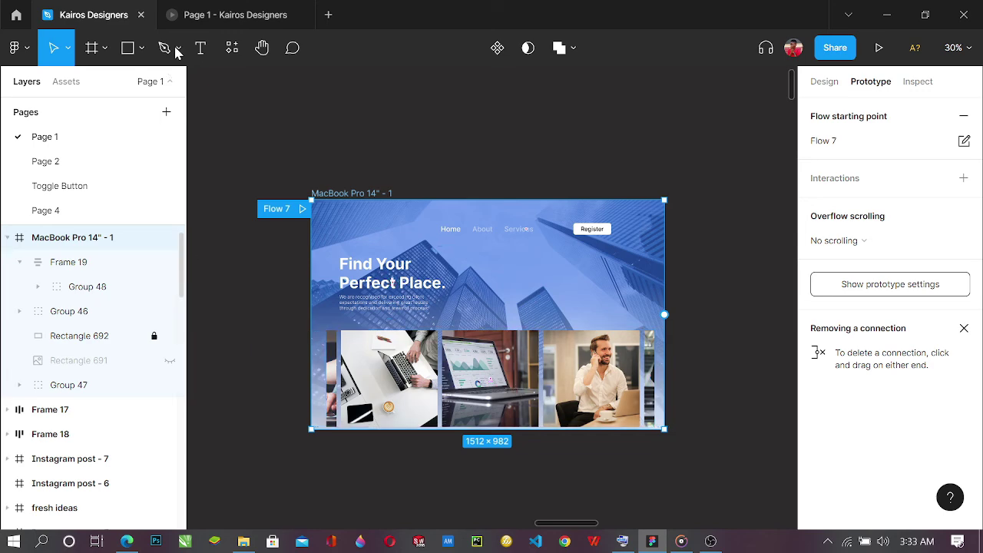
In the running prototype, drag the photo carousel sideways until the suit photo appears
left_click(193, 15)
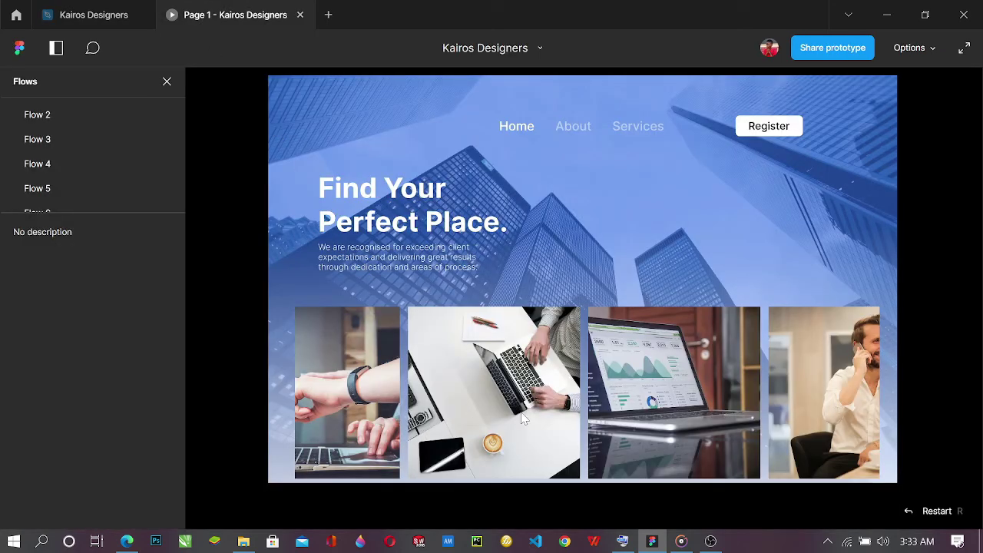
left_click_drag(484, 394, 414, 414)
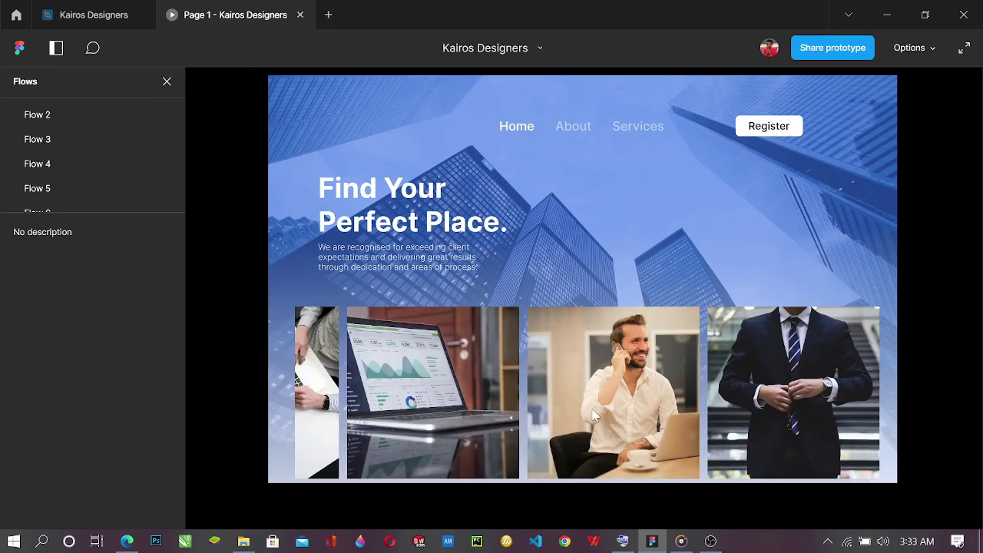
left_click_drag(474, 415, 705, 426)
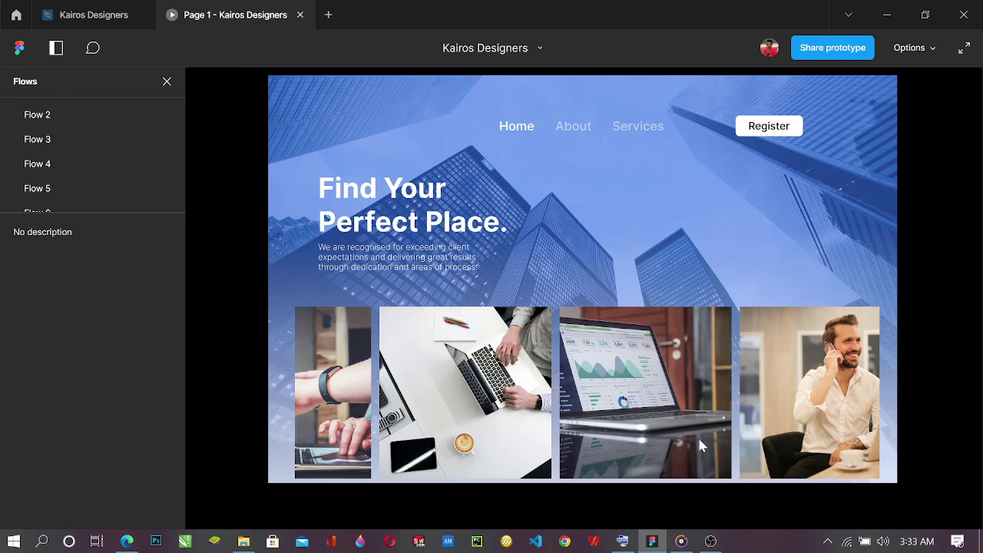
left_click_drag(788, 409, 567, 408)
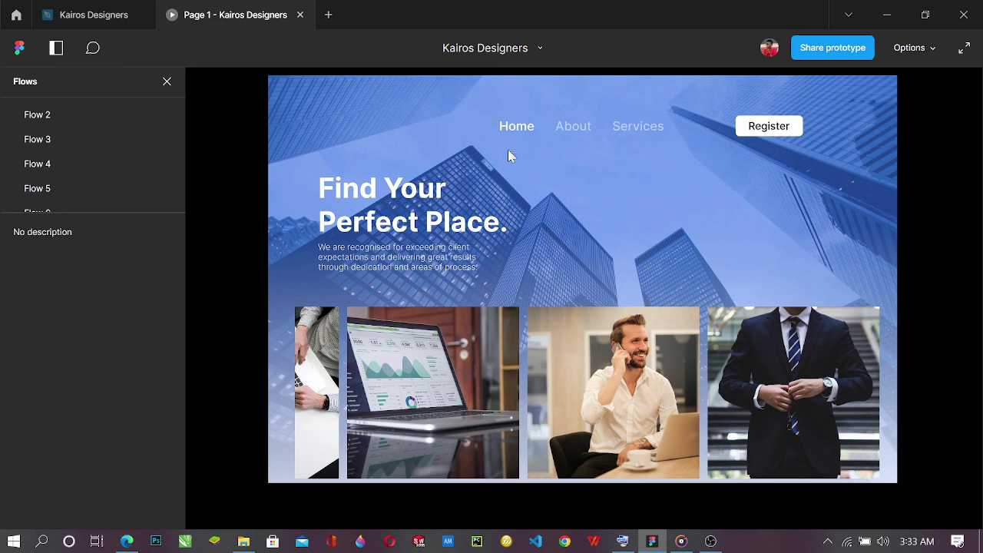
left_click(84, 15)
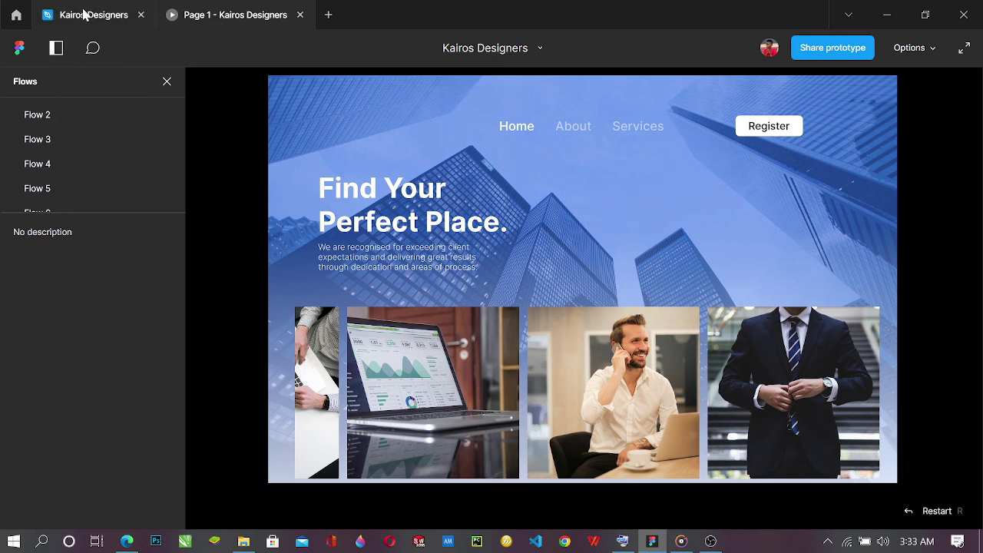